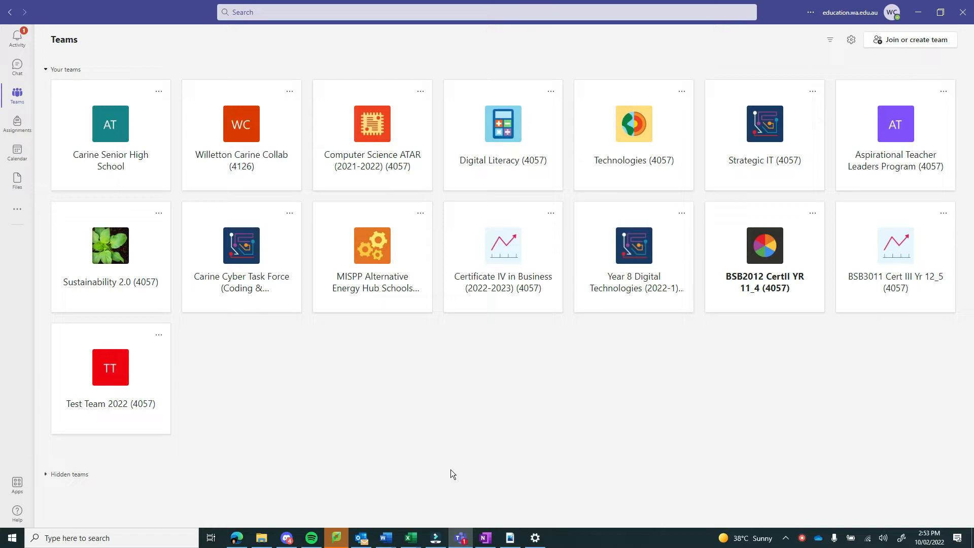
- Start a new assignment in the Test Team 2022 (4057) class team
left_click(148, 387)
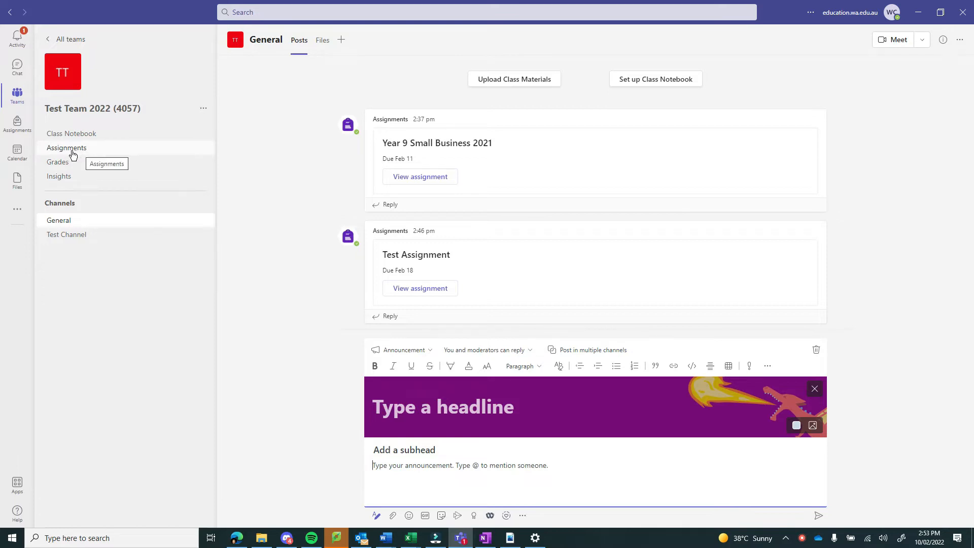
left_click(69, 152)
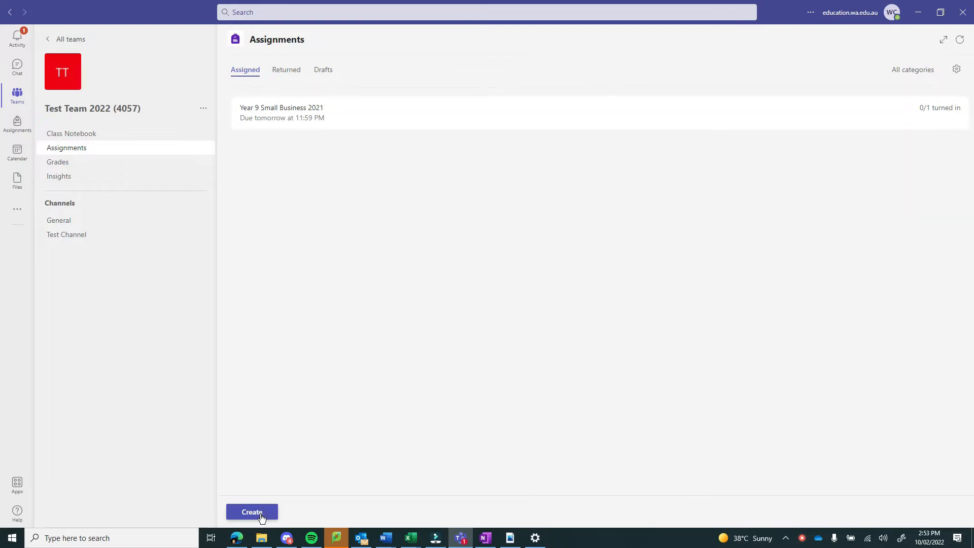
left_click(261, 517)
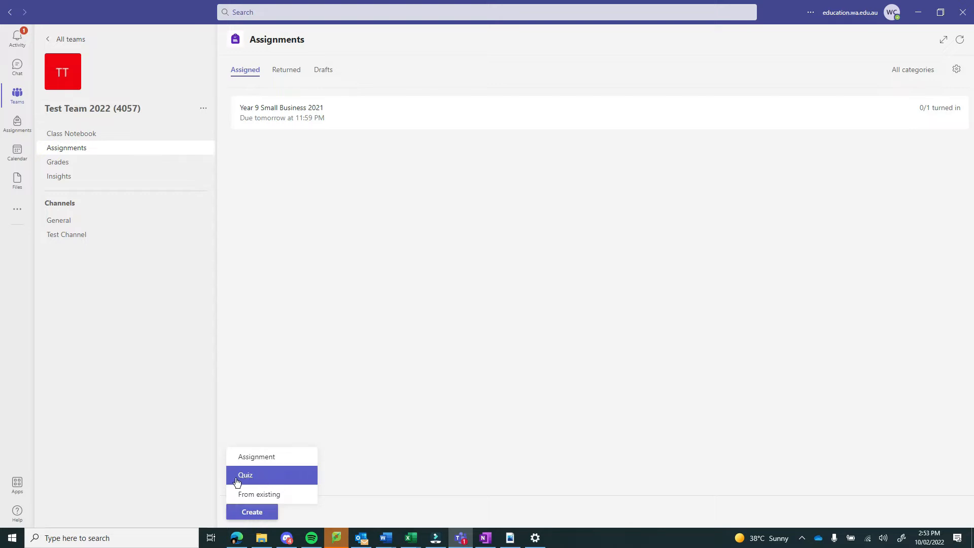
left_click(272, 461)
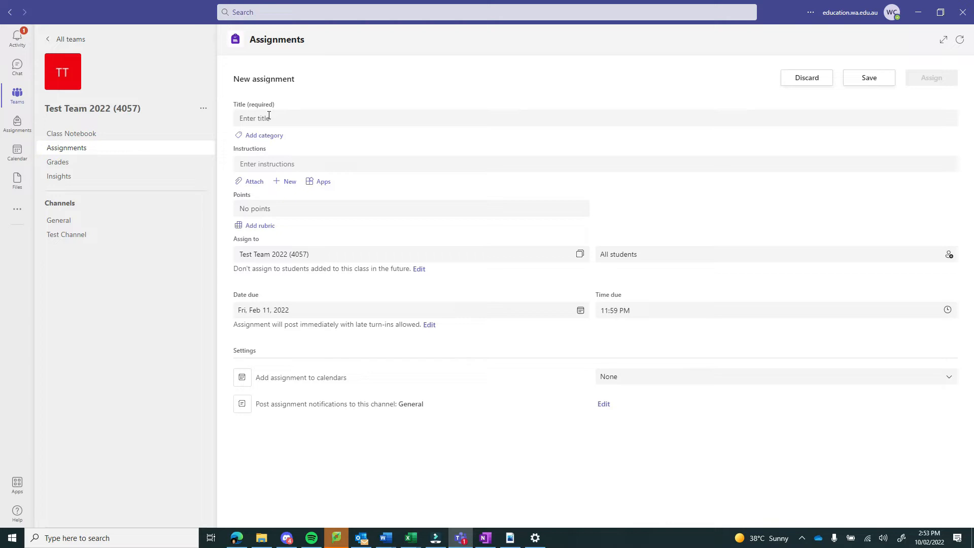
- Title the new assignment "Test Assignment 1"
left_click(269, 115)
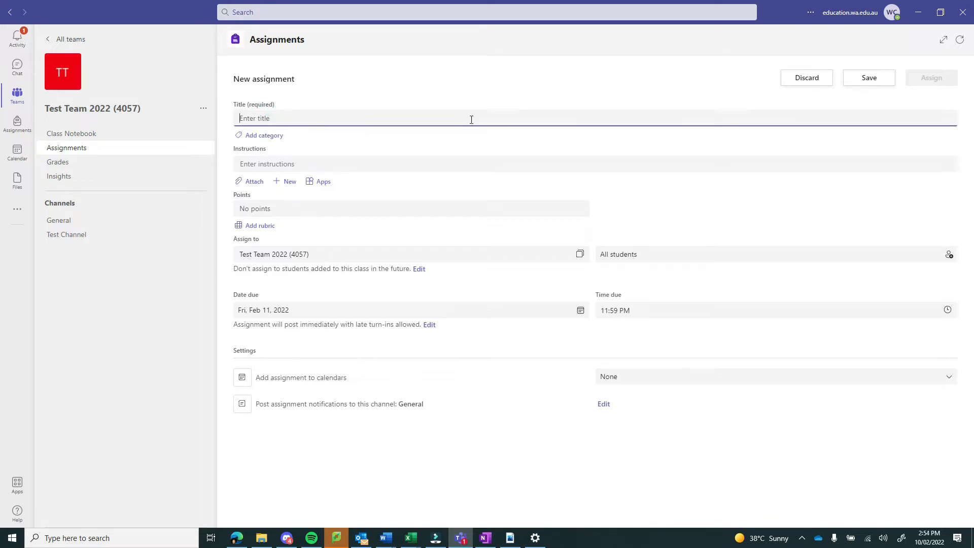
type("T")
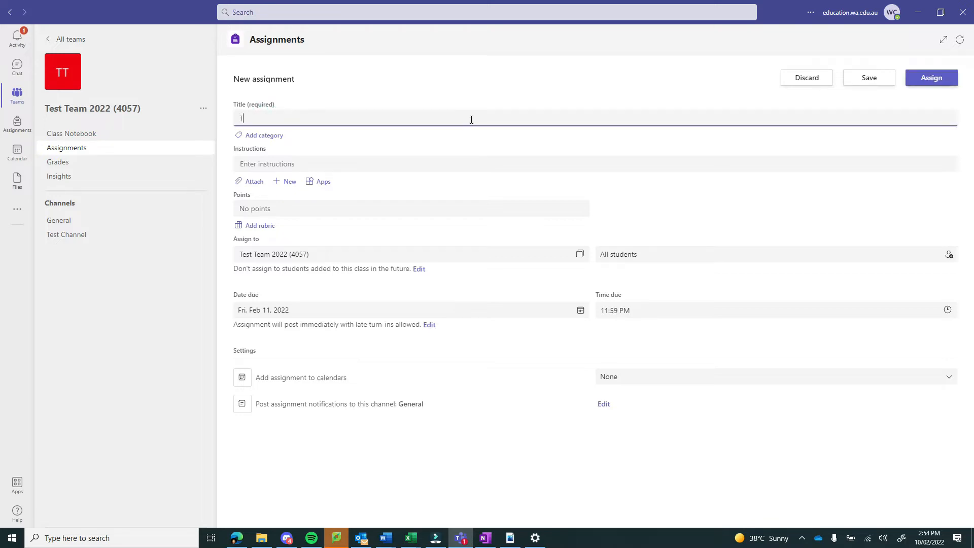
type("est Assignment 1")
- Enter the assignment instructions "Please complete the attached word document."
left_click(298, 163)
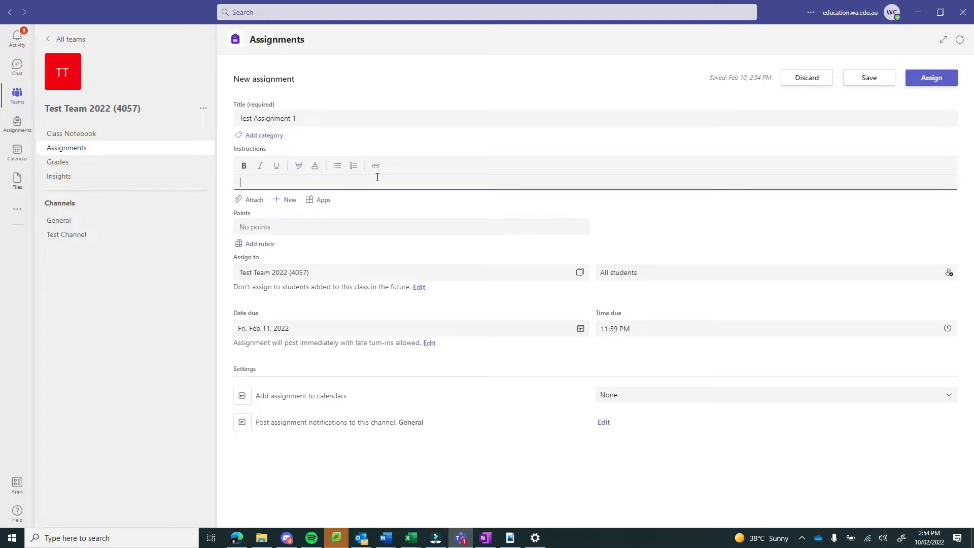
left_click(355, 184)
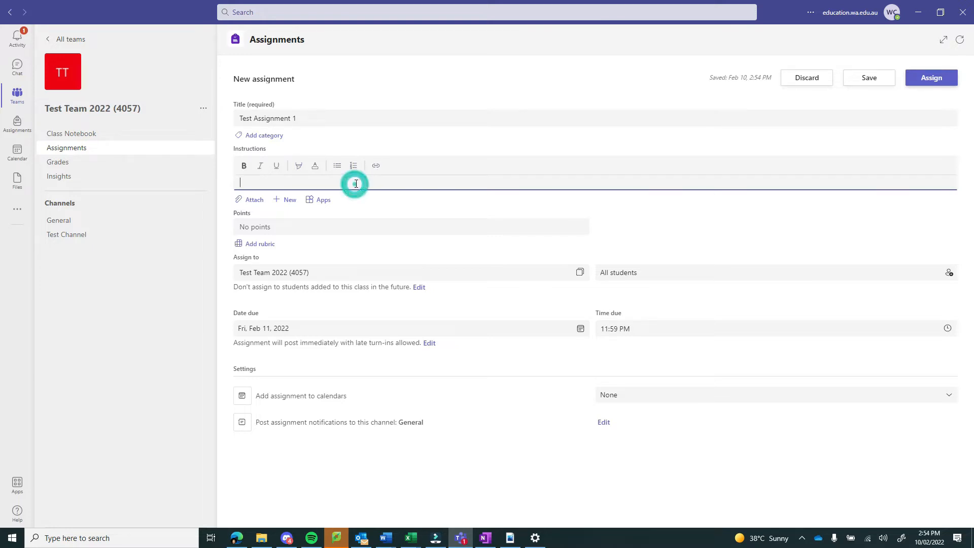
type("Please complee the attached work")
key("BackSpace")
key("BackSpace")
type("d")
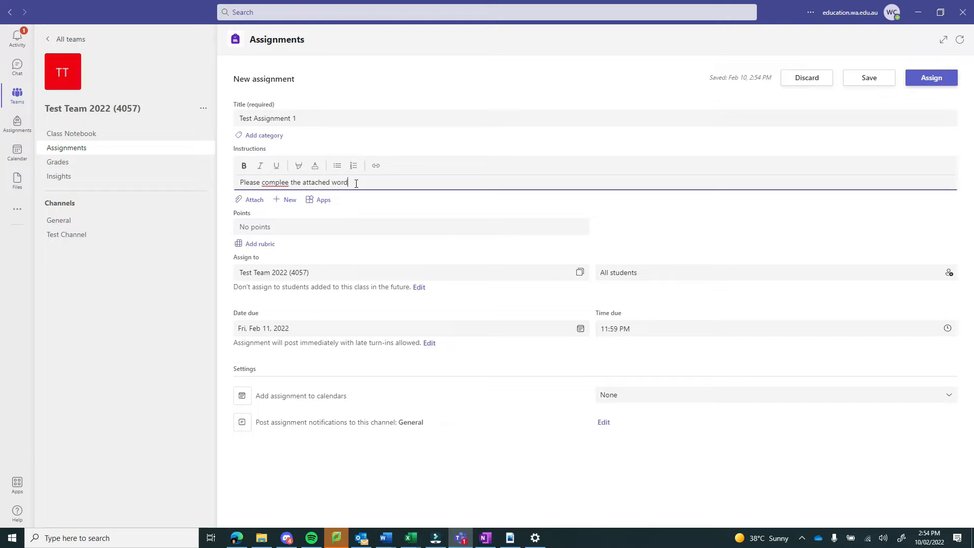
type(" document.")
double_click(278, 182)
left_click(286, 183)
type("t")
left_click(253, 205)
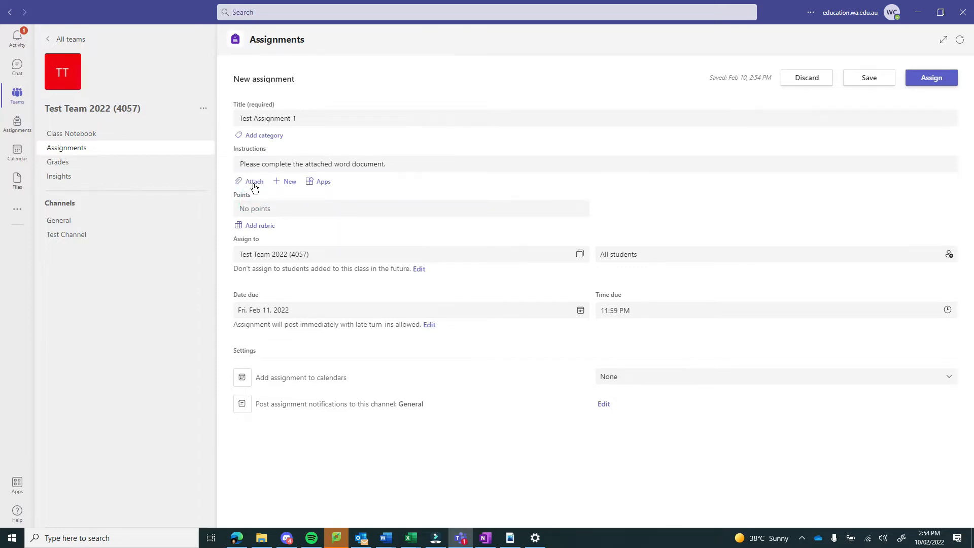
- Browse OneDrive for an attachment in Courses > 2022 > Certificate IV in Business > 1 BSBTEC303 Create electronic presentations
left_click(254, 183)
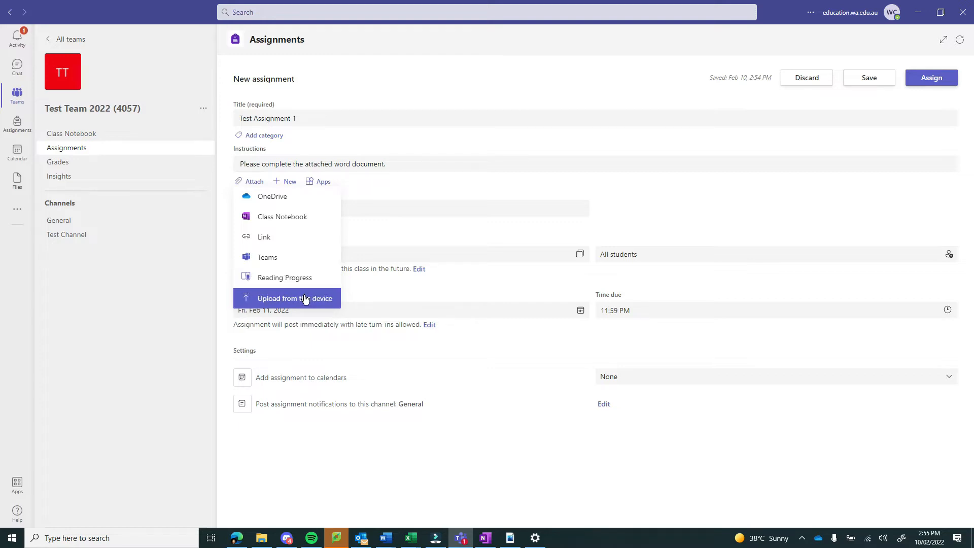
left_click(284, 203)
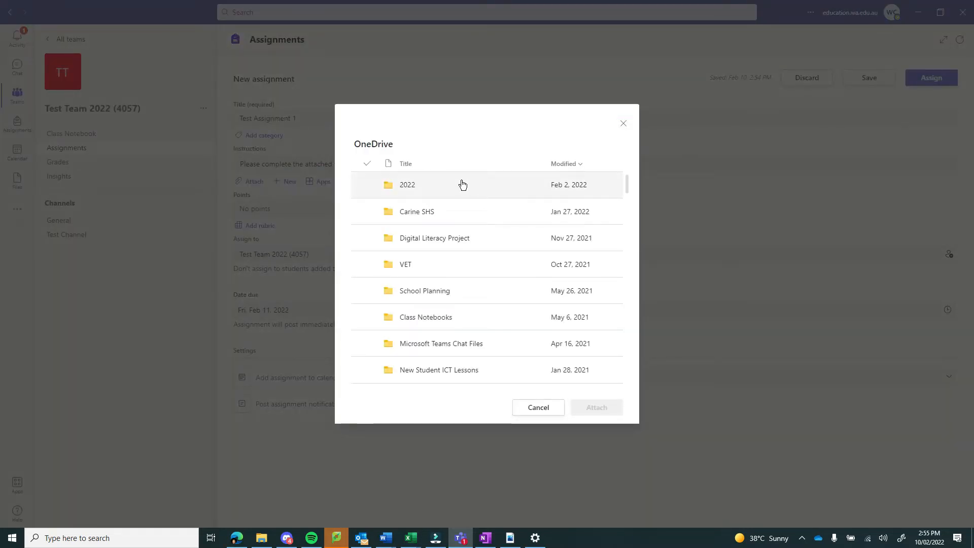
scroll(426, 231, "down", 2)
scroll(426, 231, "down", 5)
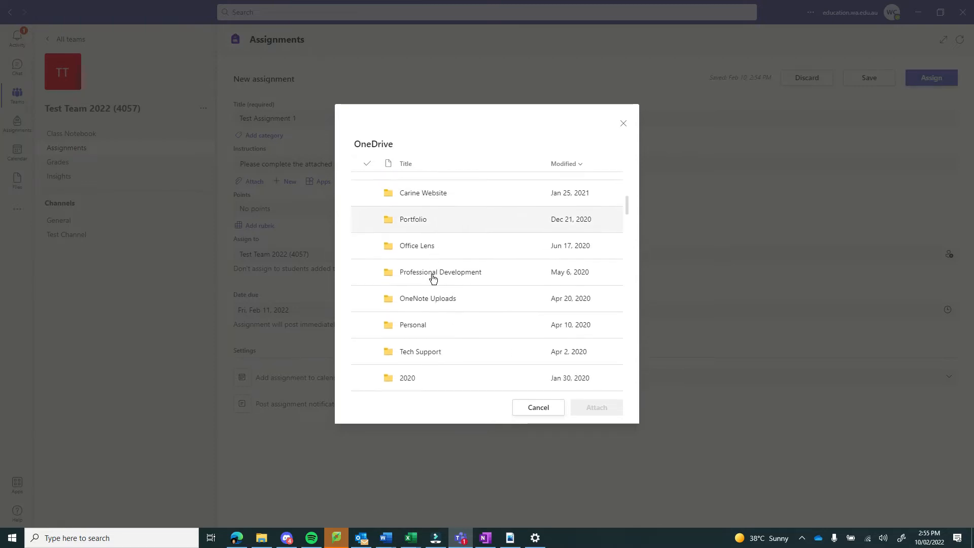
scroll(431, 282, "down", 3)
left_click(417, 281)
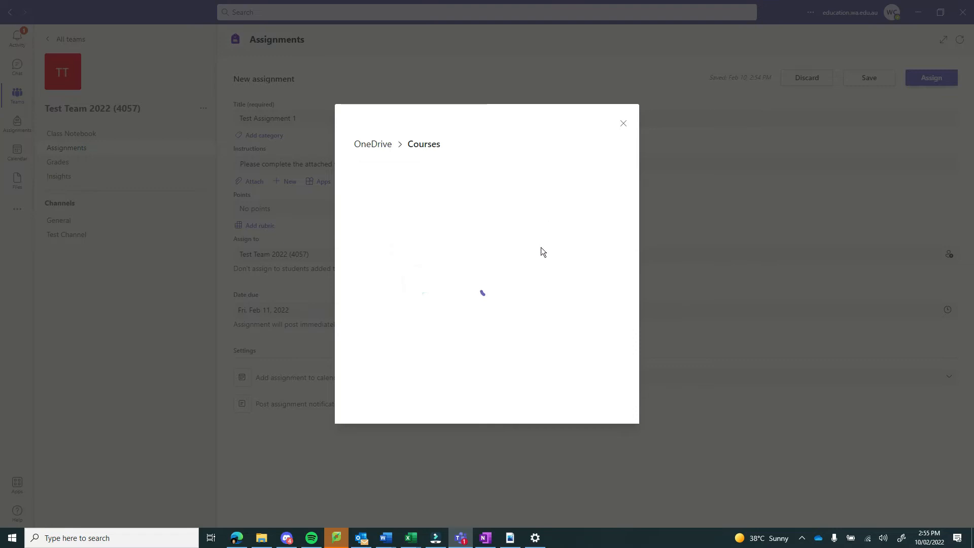
left_click(401, 211)
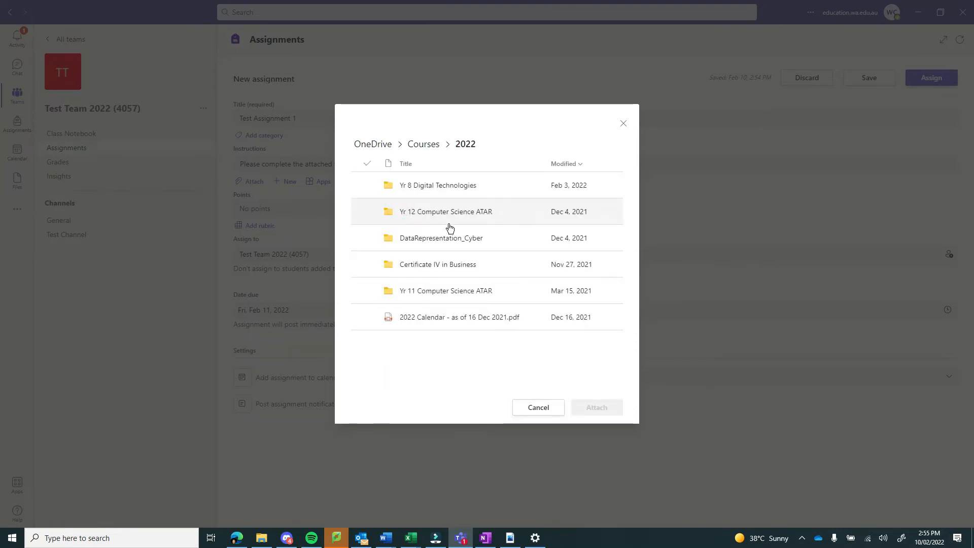
left_click(432, 269)
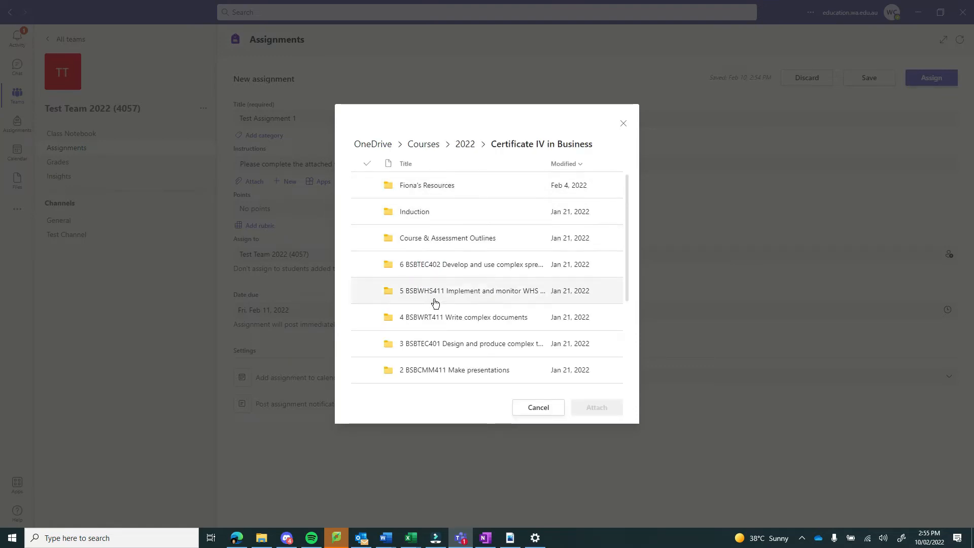
scroll(436, 304, "down", 3)
left_click(443, 256)
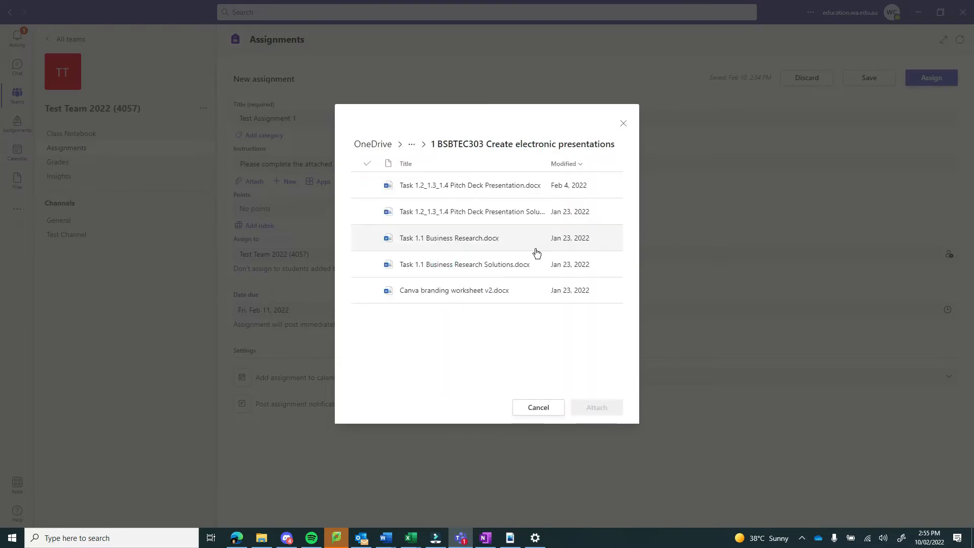
- Attach Task 1.1 Business Research.docx to the assignment and let students edit their own copy
left_click(437, 240)
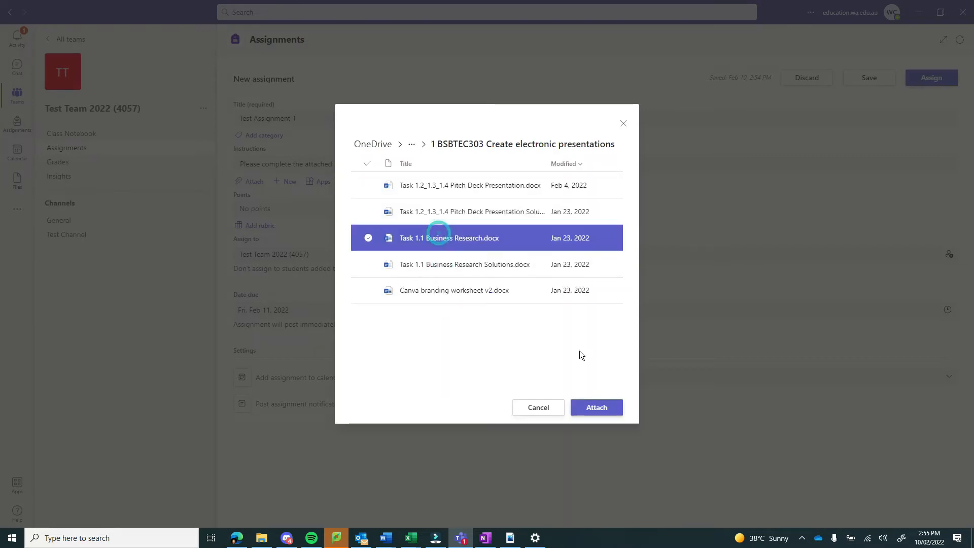
left_click(606, 410)
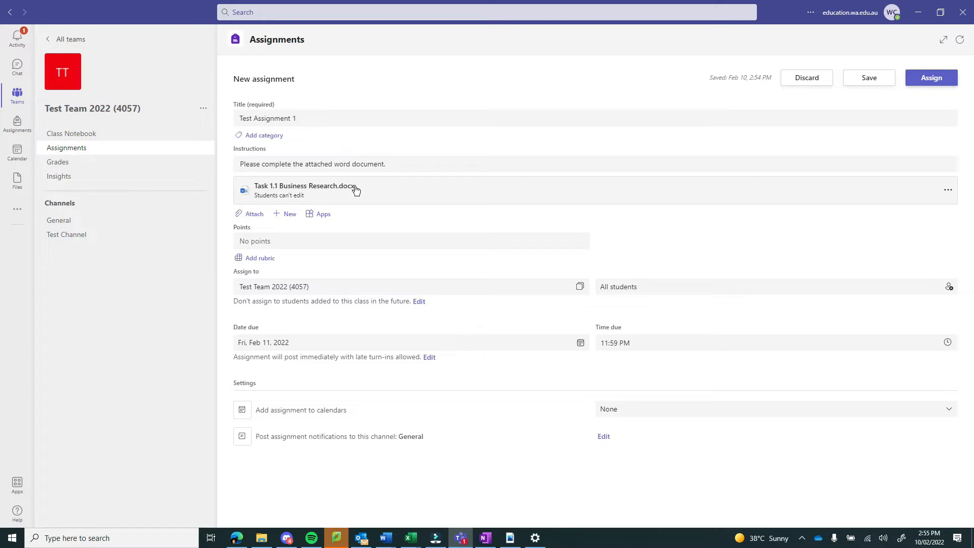
left_click(947, 191)
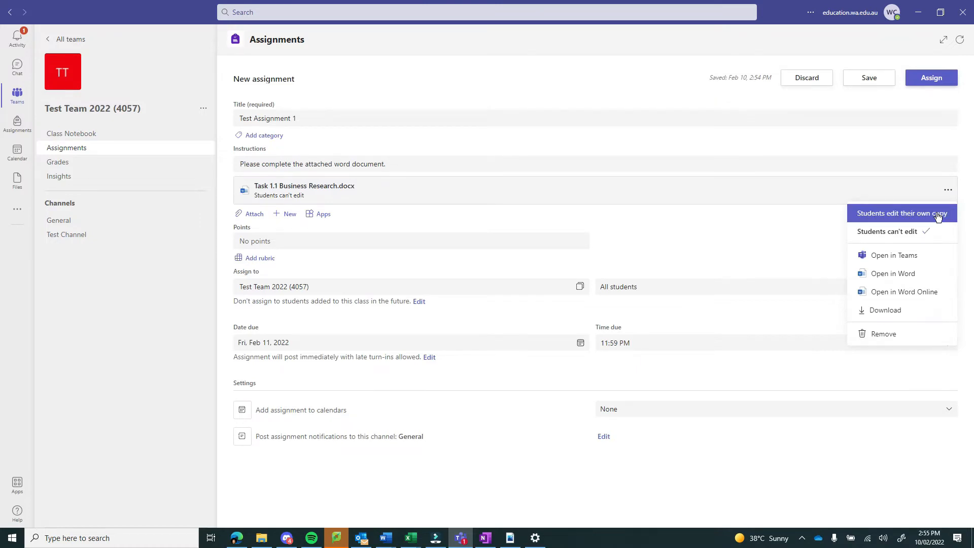
left_click(937, 215)
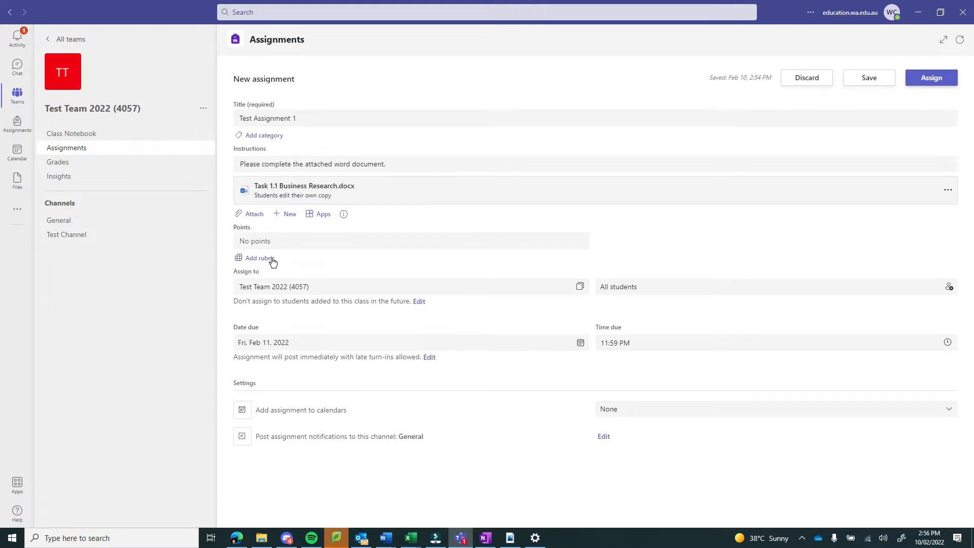
- Review the existing rubric "Own Website - Planning & Build" and attach it to the assignment
left_click(252, 241)
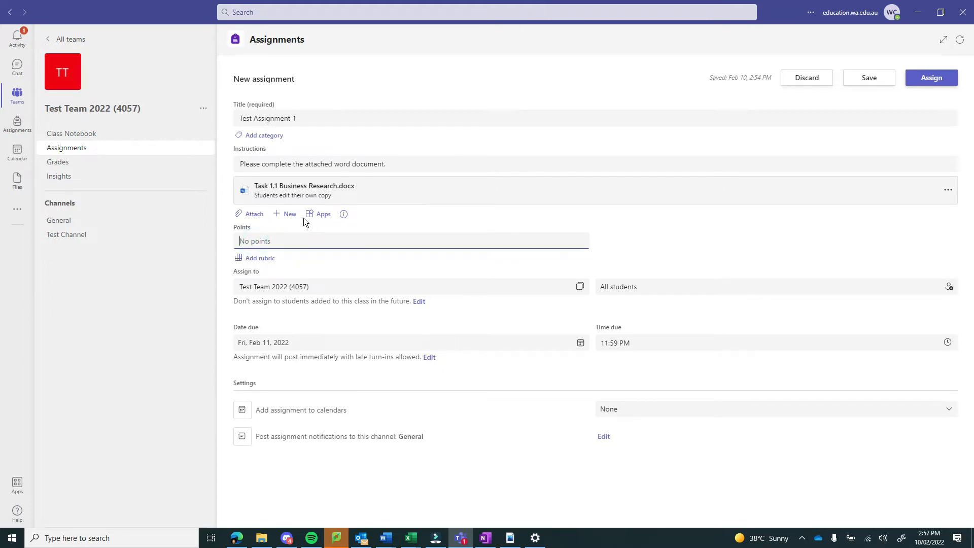
left_click(264, 262)
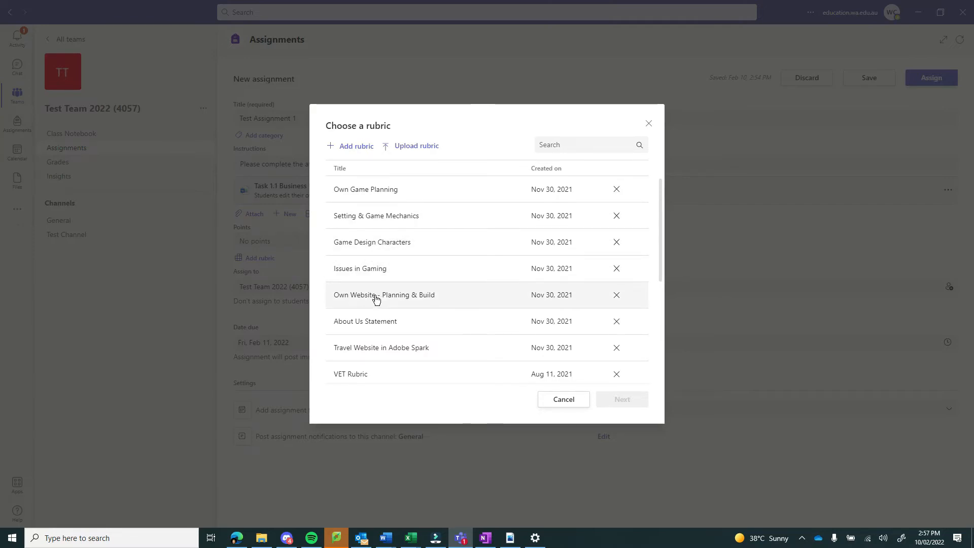
left_click(393, 300)
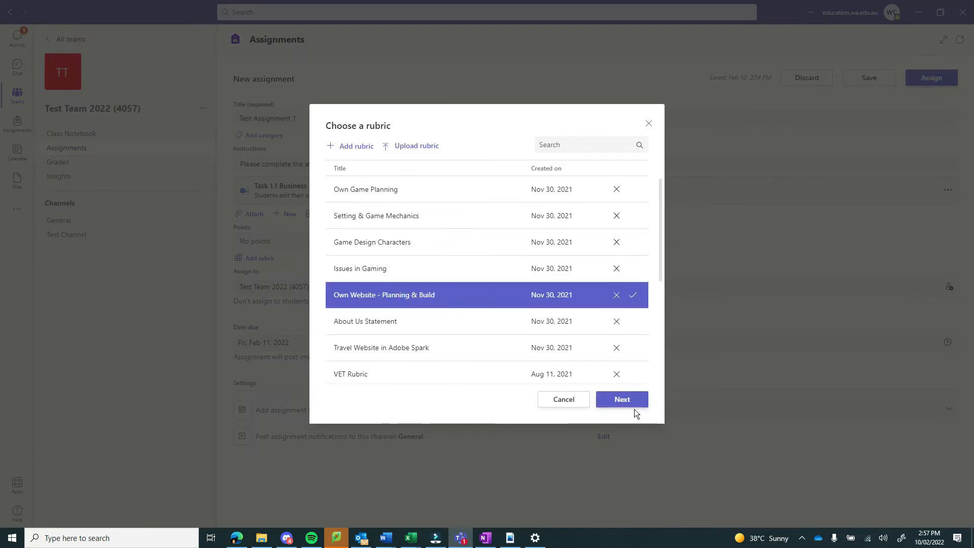
left_click(623, 399)
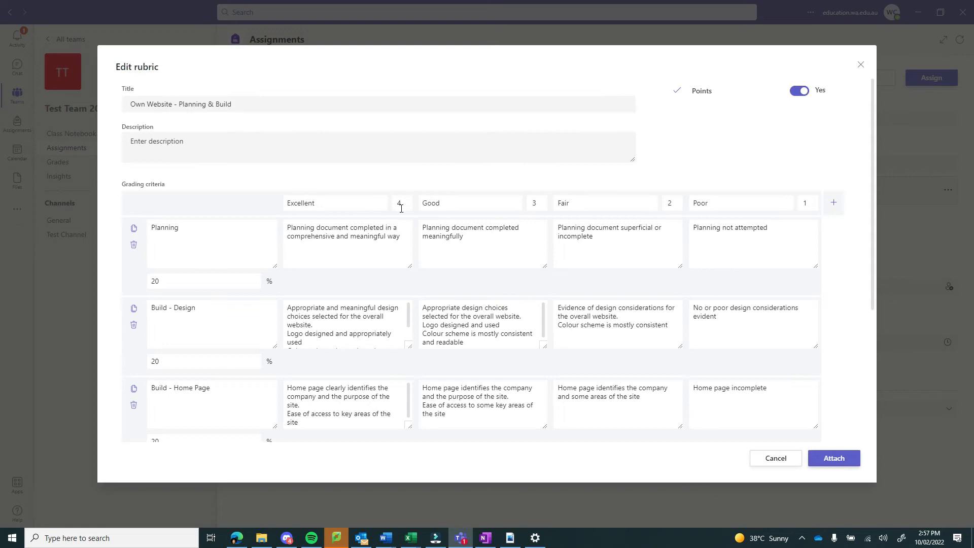
scroll(200, 284, "down", 4)
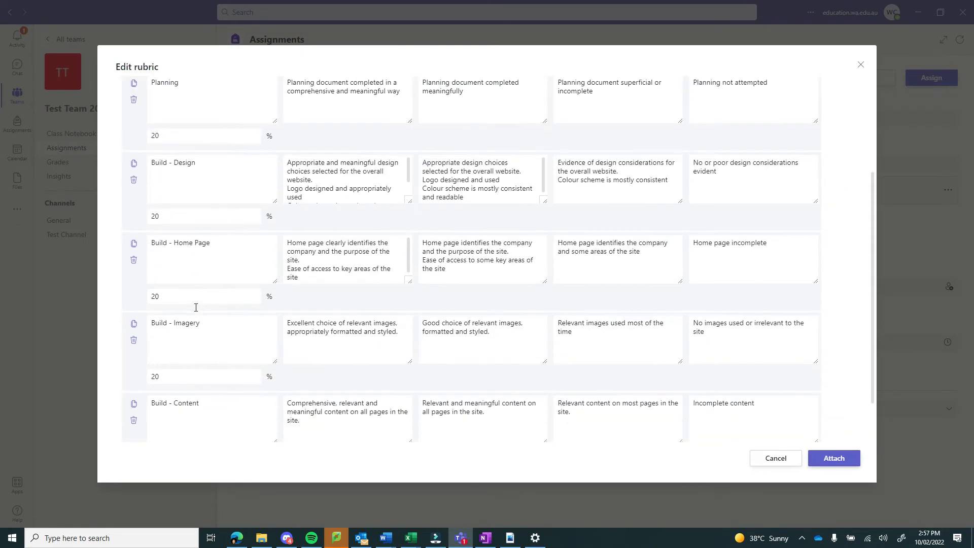
scroll(184, 380, "up", 4)
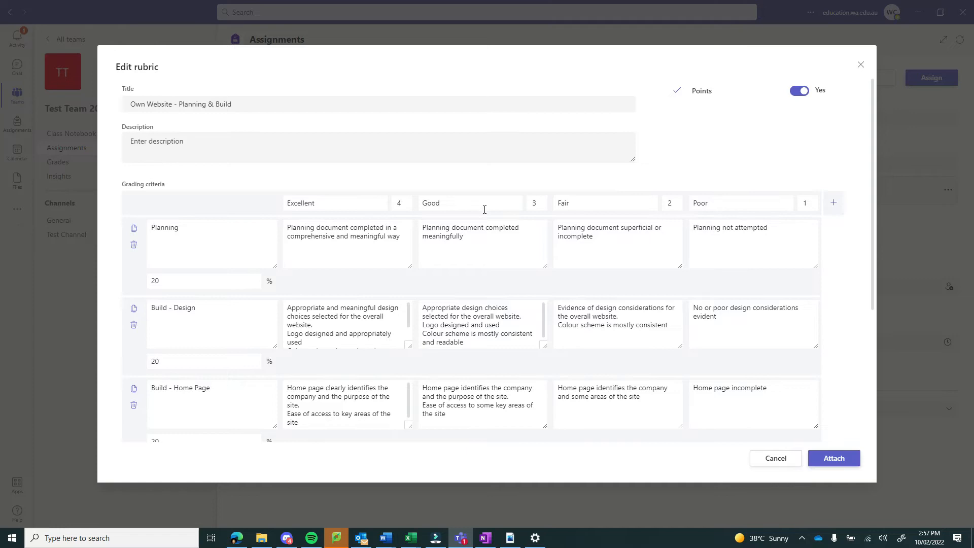
scroll(755, 242, "down", 4)
scroll(755, 243, "up", 4)
scroll(416, 241, "down", 4)
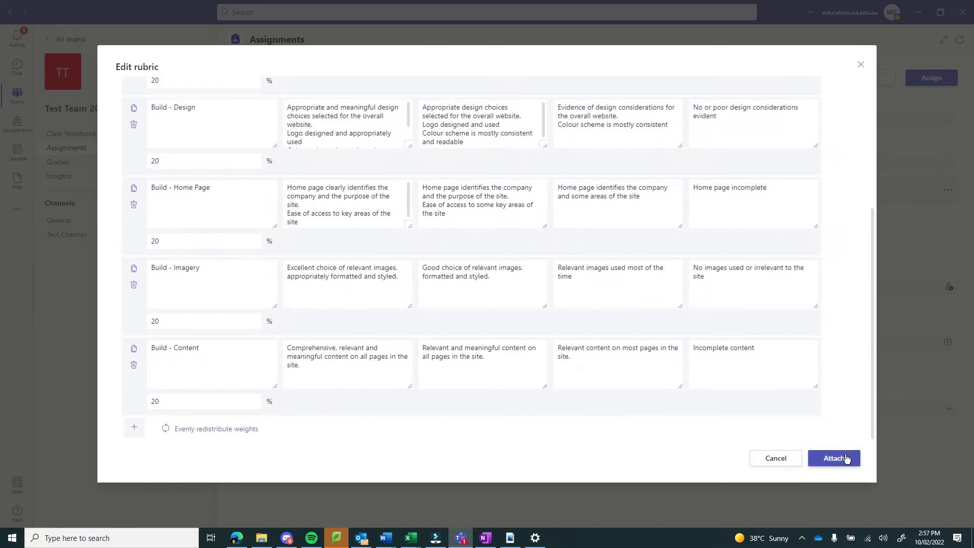
left_click(841, 461)
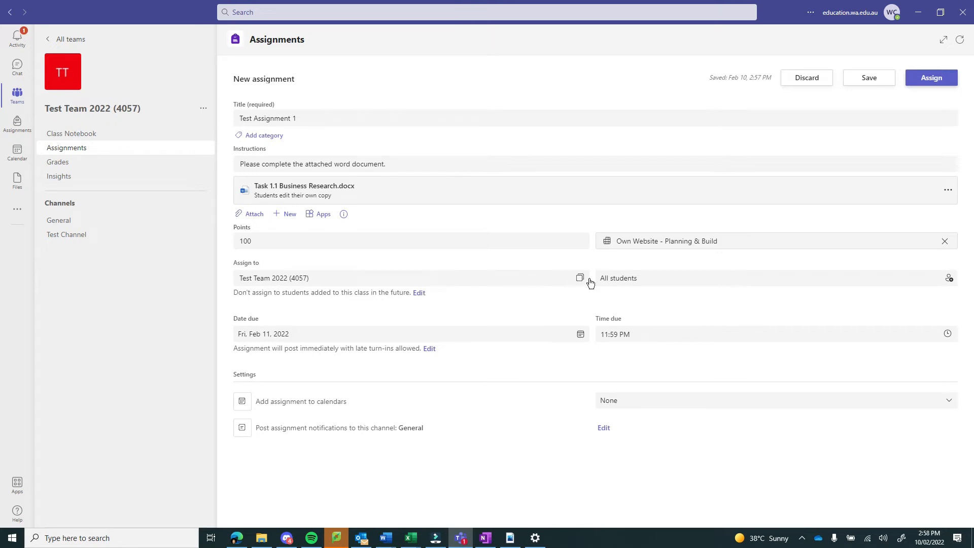
- Assign the work to all students and set the due date to Fri, Feb 18, 2022
left_click(688, 288)
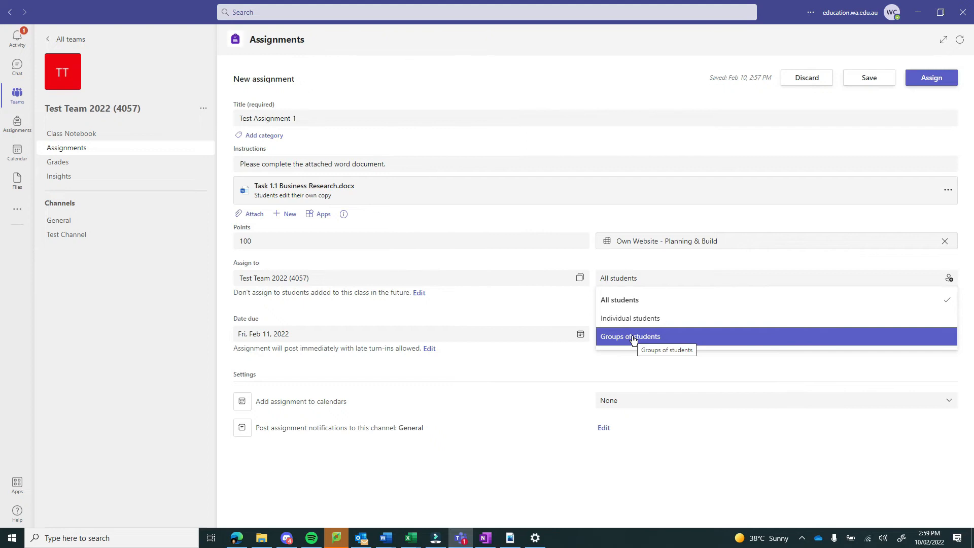
left_click(627, 307)
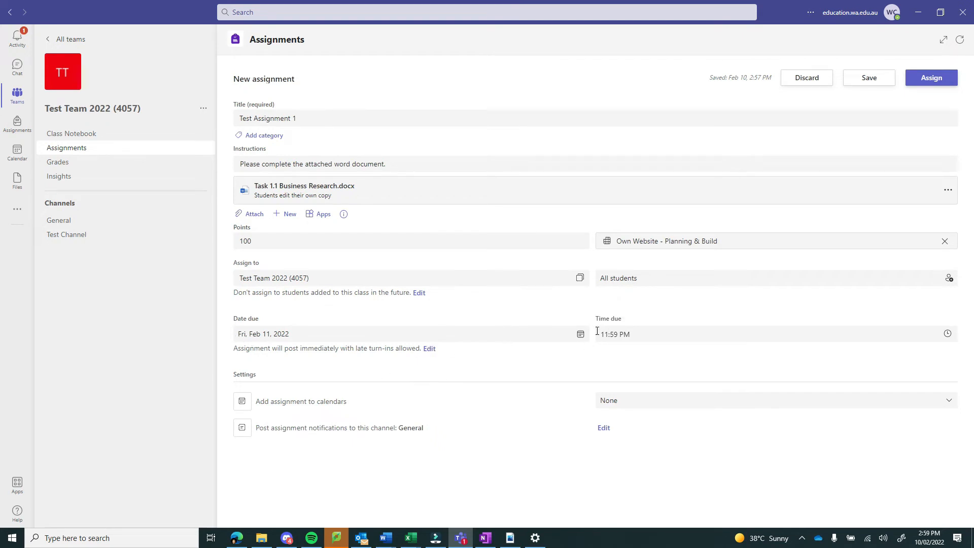
left_click(581, 333)
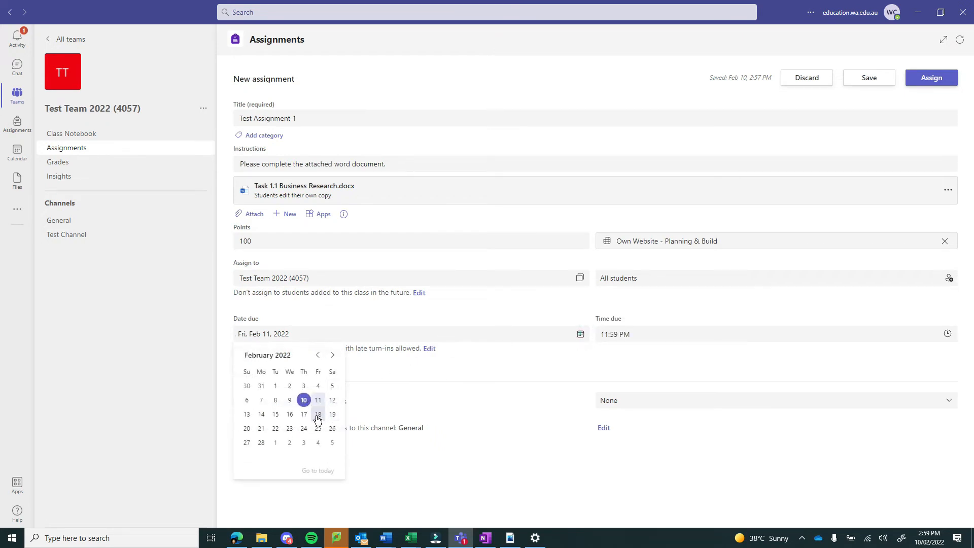
left_click(317, 416)
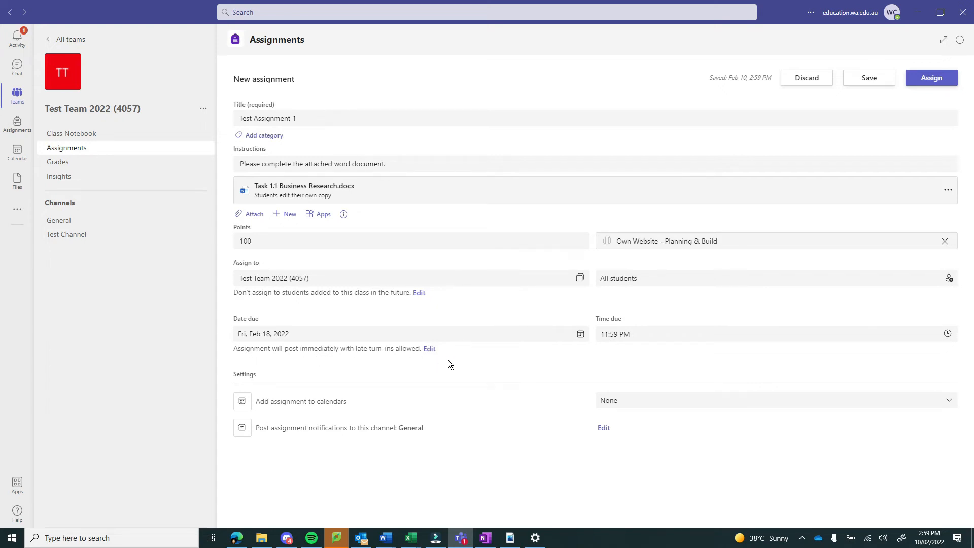
left_click(429, 349)
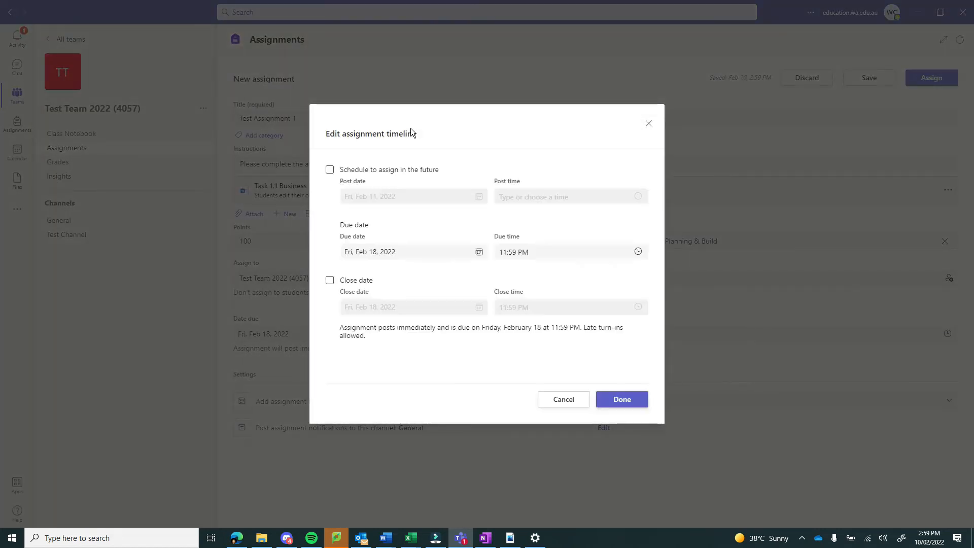
left_click(329, 172)
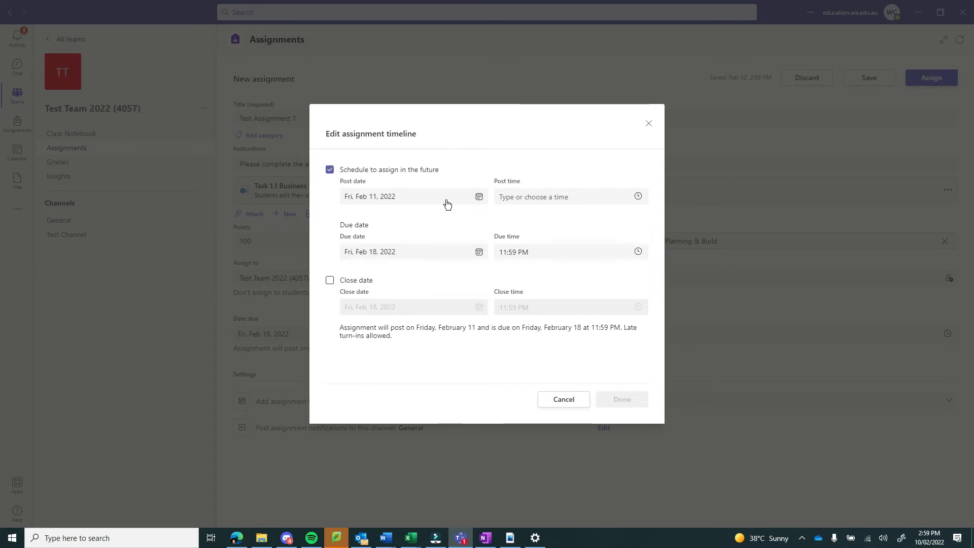
left_click(330, 282)
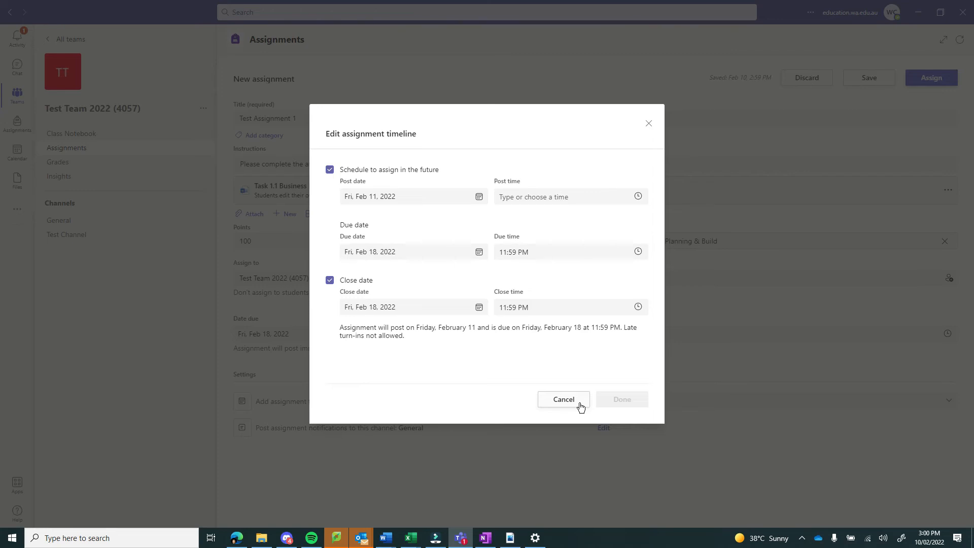
left_click(331, 281)
left_click(563, 400)
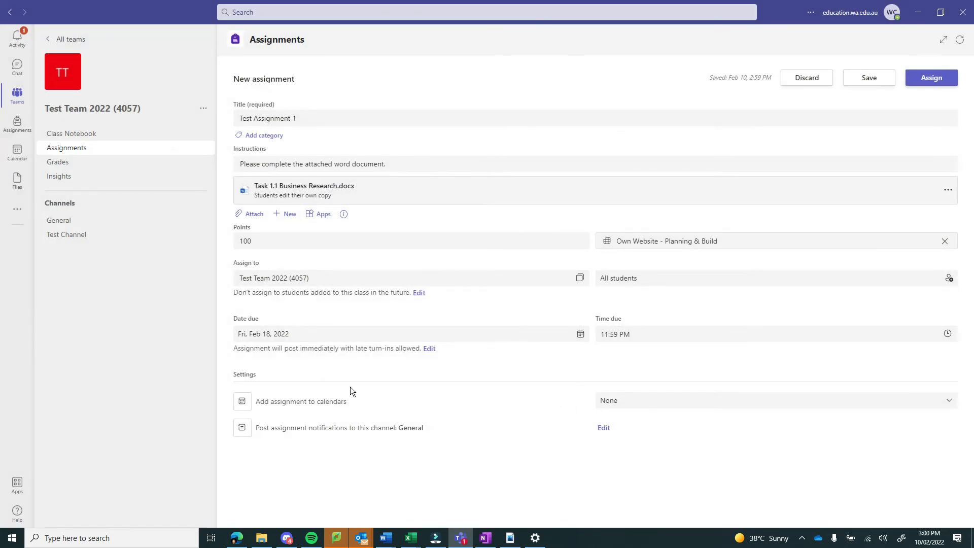
- Review the options for adding the assignment to calendars and the channels available for its notifications, keeping the current choices
left_click(624, 403)
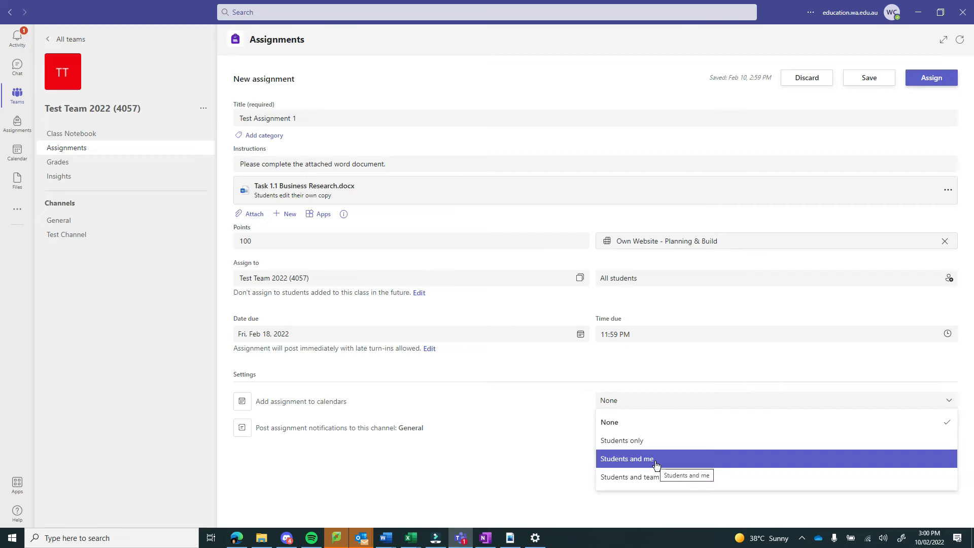
left_click(476, 429)
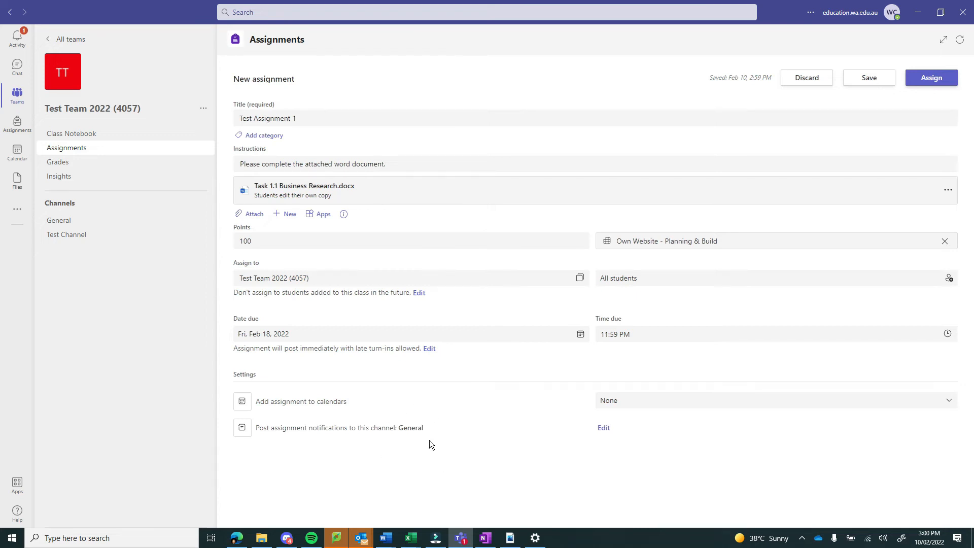
left_click(603, 429)
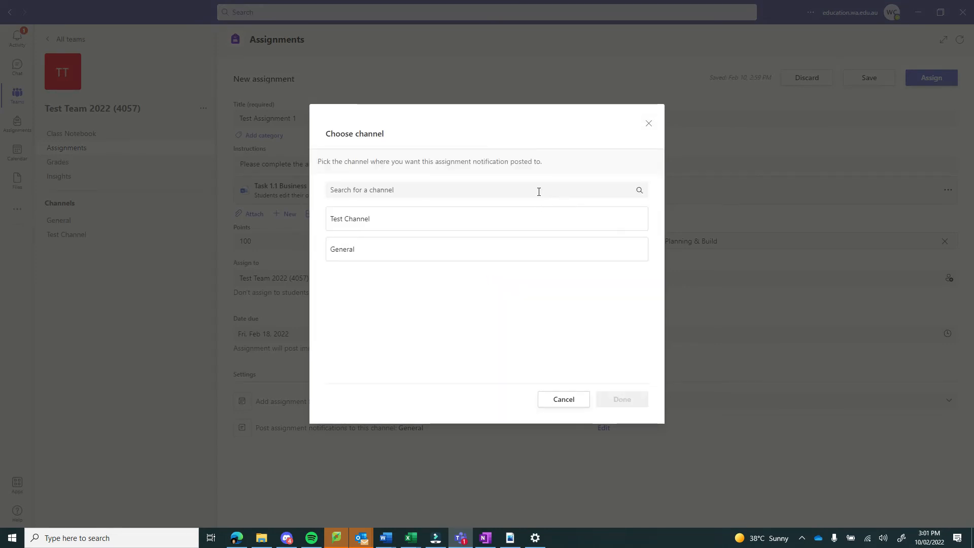
left_click(568, 403)
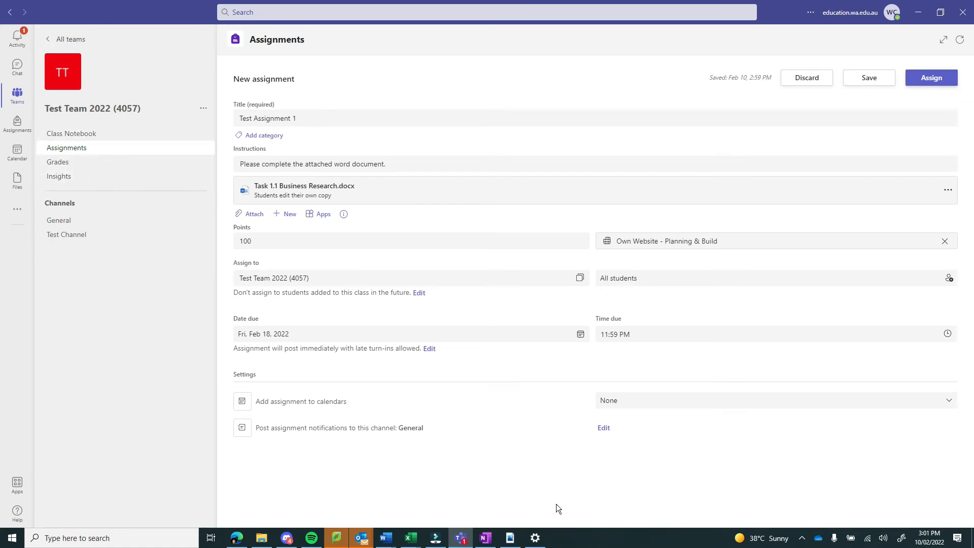
- Assign Test Assignment 1 to the class and open it from its post in the General channel
left_click(931, 78)
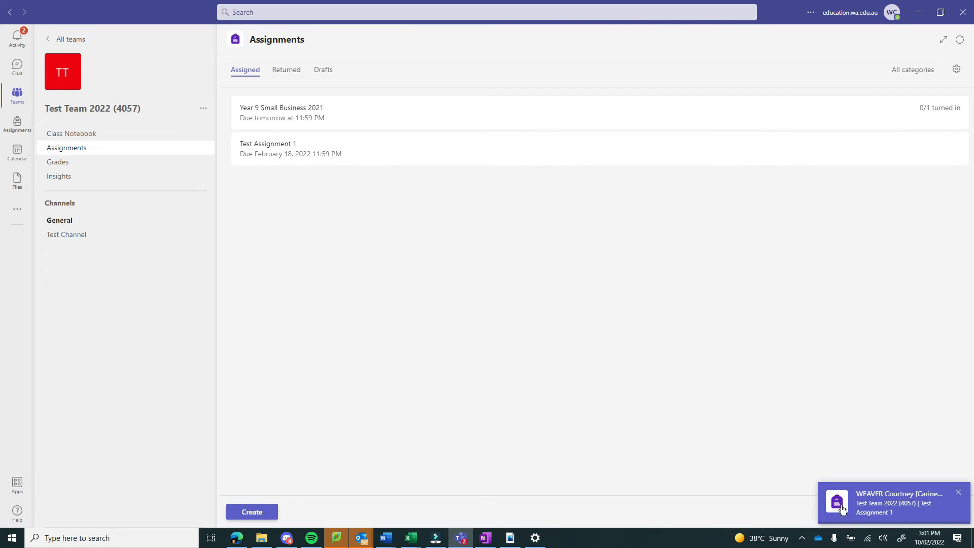
left_click(82, 223)
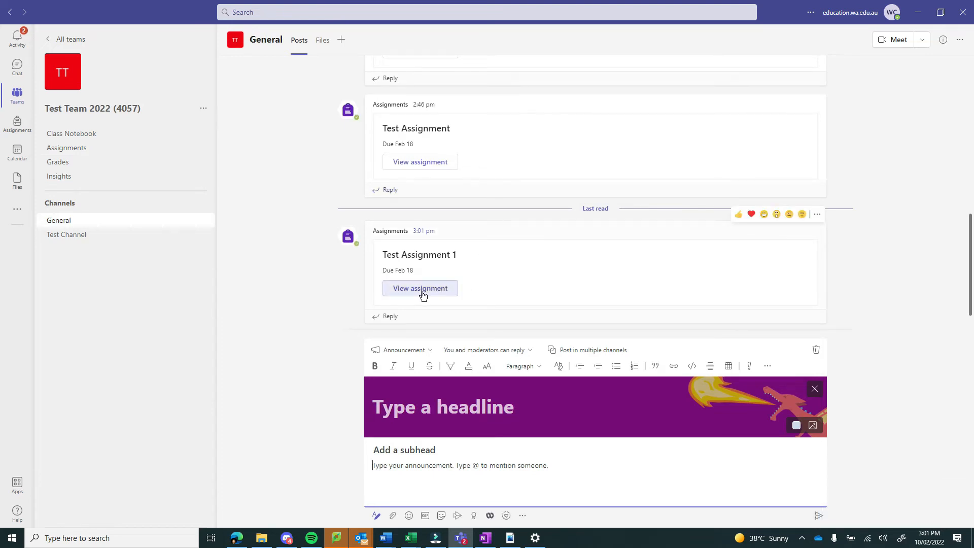
left_click(421, 292)
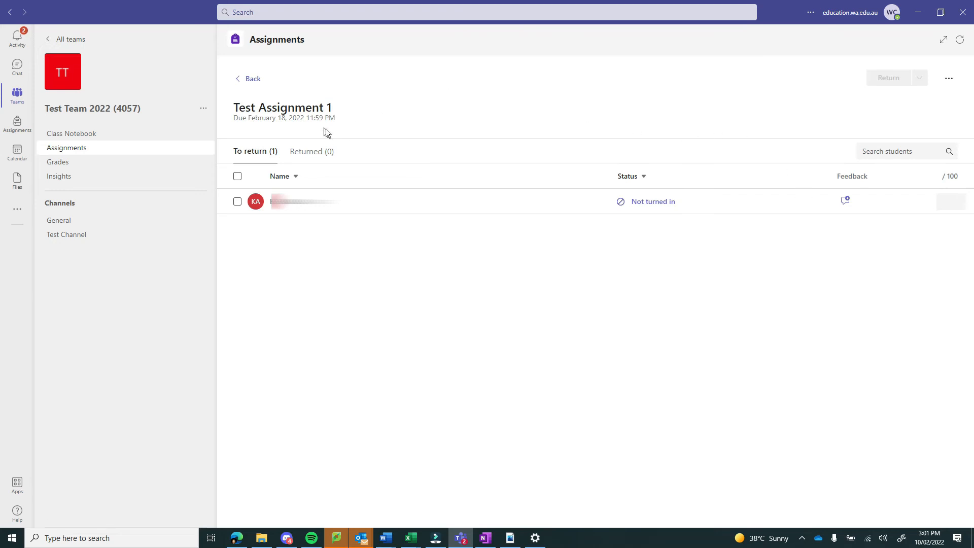
- Preview Test Assignment 1 in student view and return to the list of student submissions
left_click(949, 80)
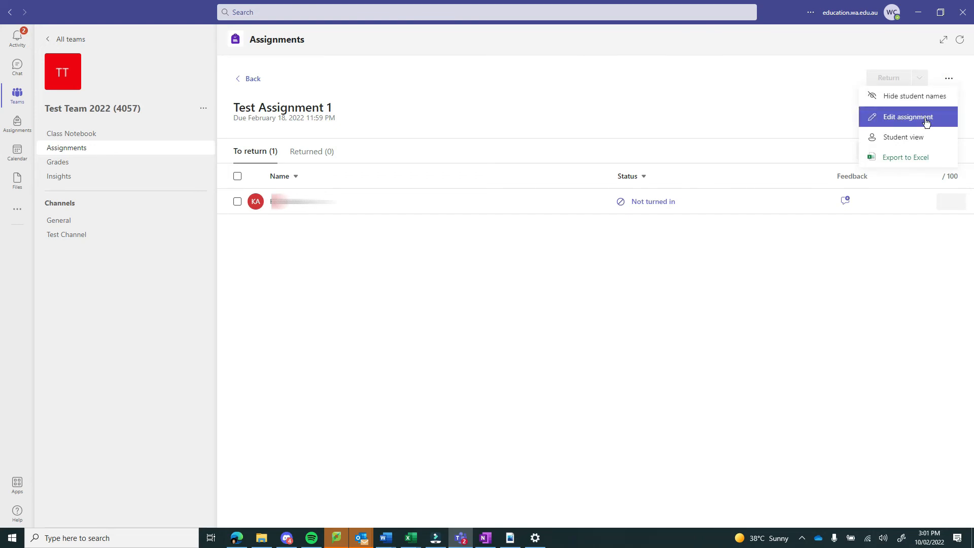
left_click(902, 138)
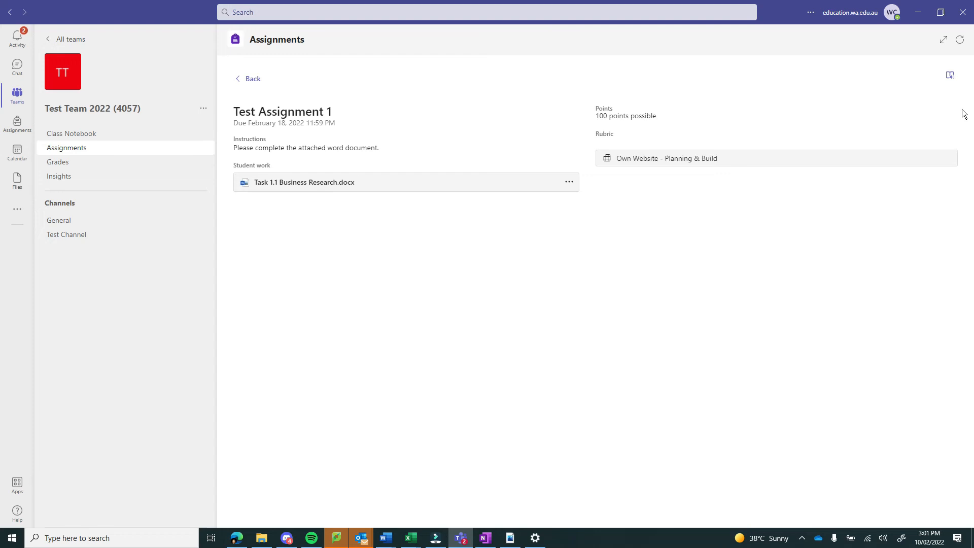
left_click(259, 81)
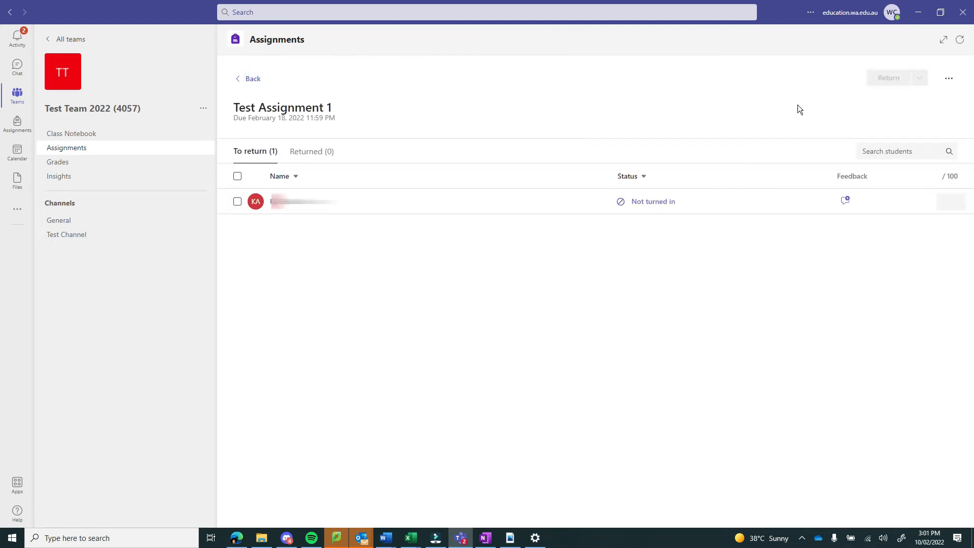
- Open the student's copy of Task 1.1 Business Research for marking and look through its questions
left_click(655, 203)
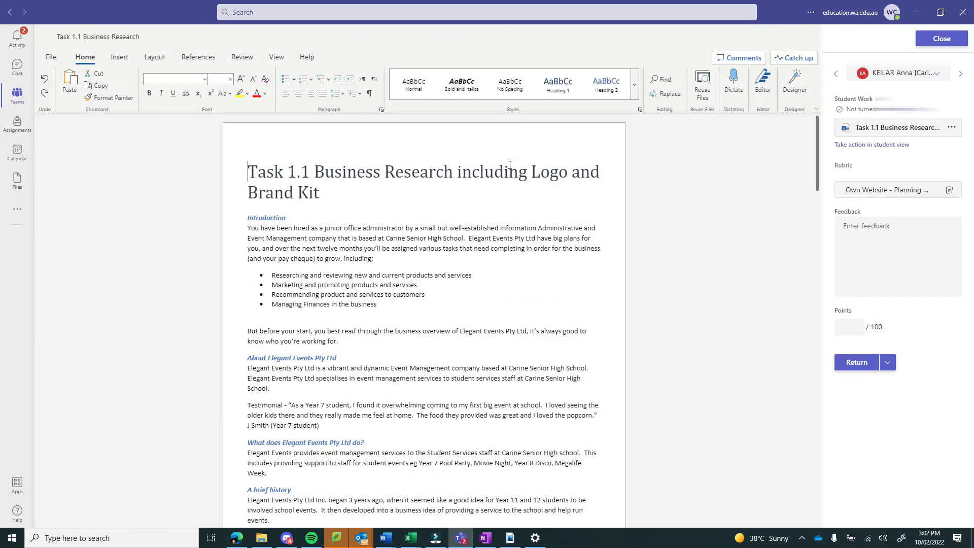
scroll(499, 236, "down", 3)
scroll(499, 236, "down", 12)
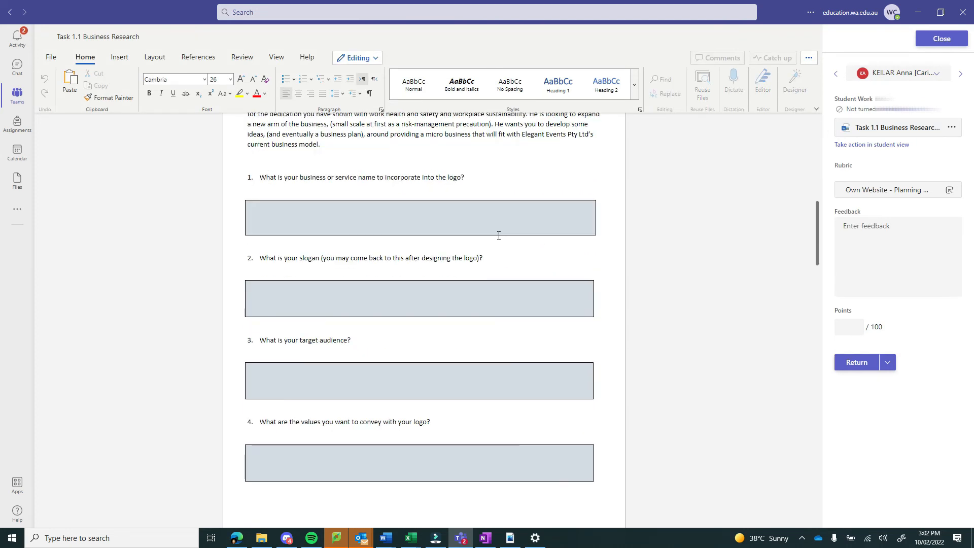
scroll(546, 241, "up", 2)
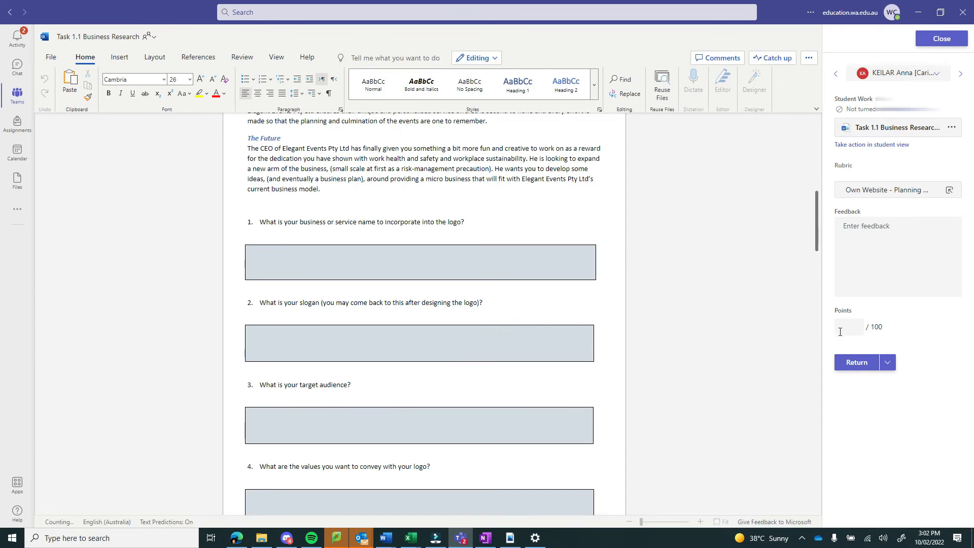
- Open the Own Website - Planning & Build rubric and rate Planning as Poor and Build - Design as Good
left_click(896, 191)
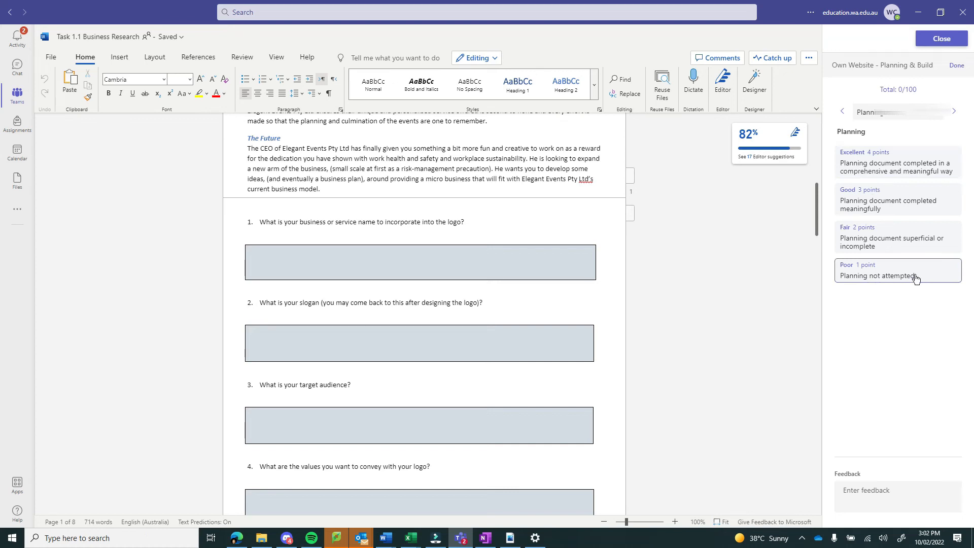
left_click(880, 278)
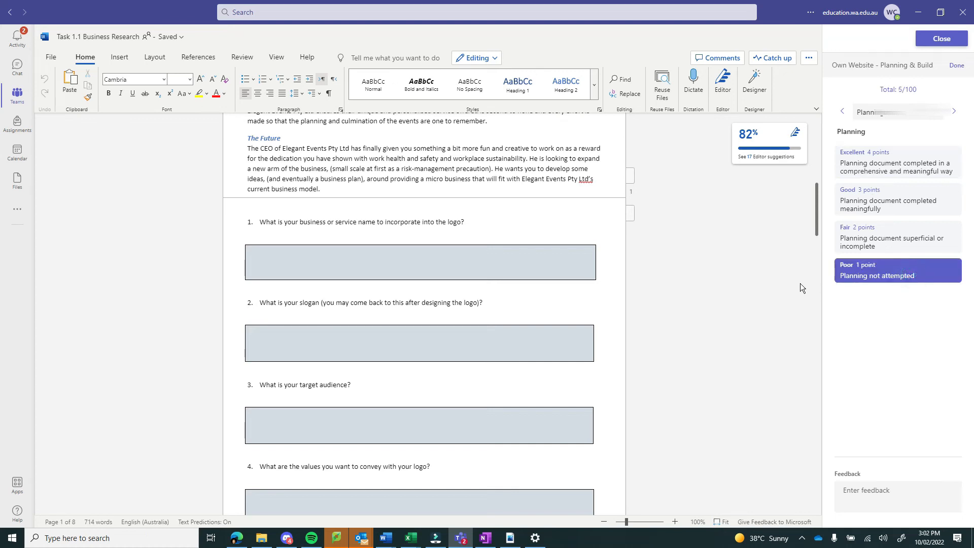
left_click(954, 113)
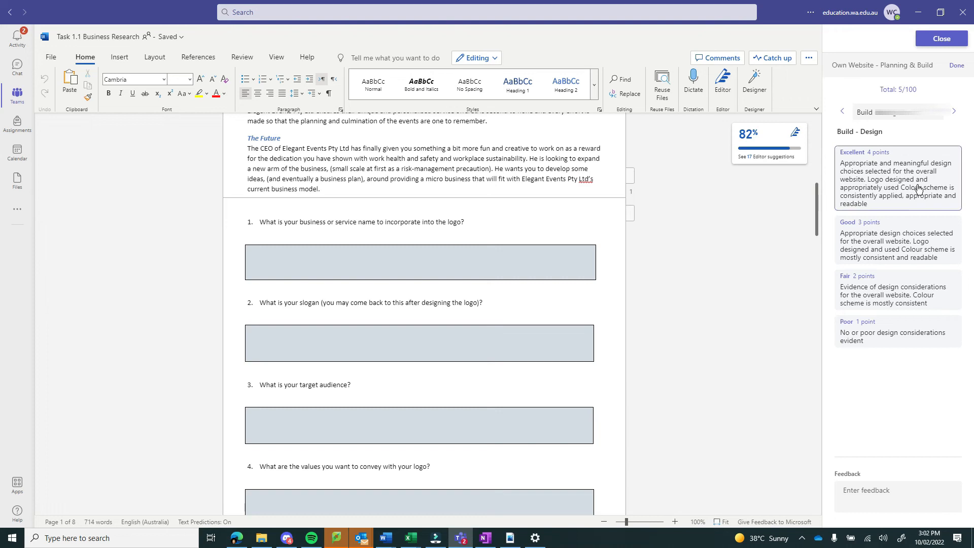
left_click(905, 254)
left_click(955, 111)
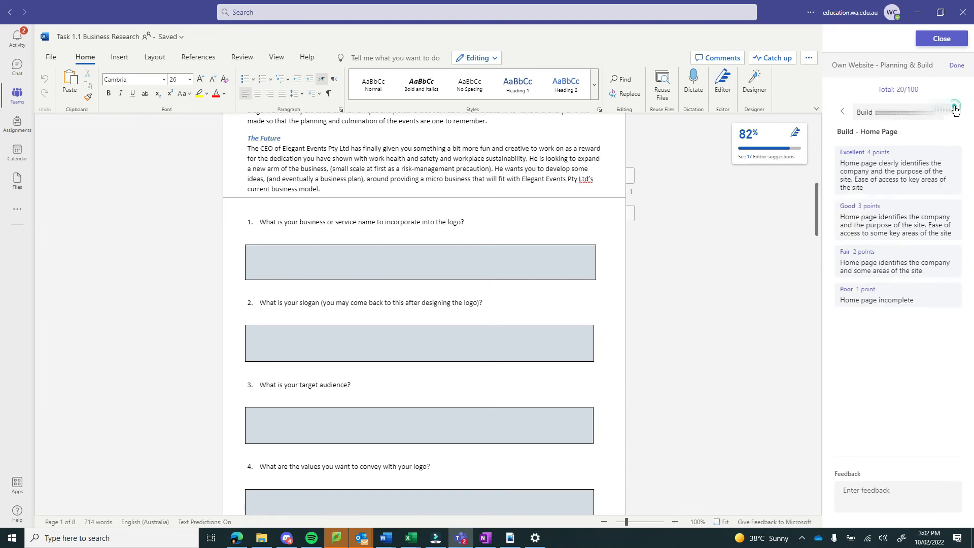
- Rate Build - Home Page as Excellent, Build - Imagery as Fair and Build - Content as Excellent, and finish the rubric
left_click(912, 192)
left_click(954, 111)
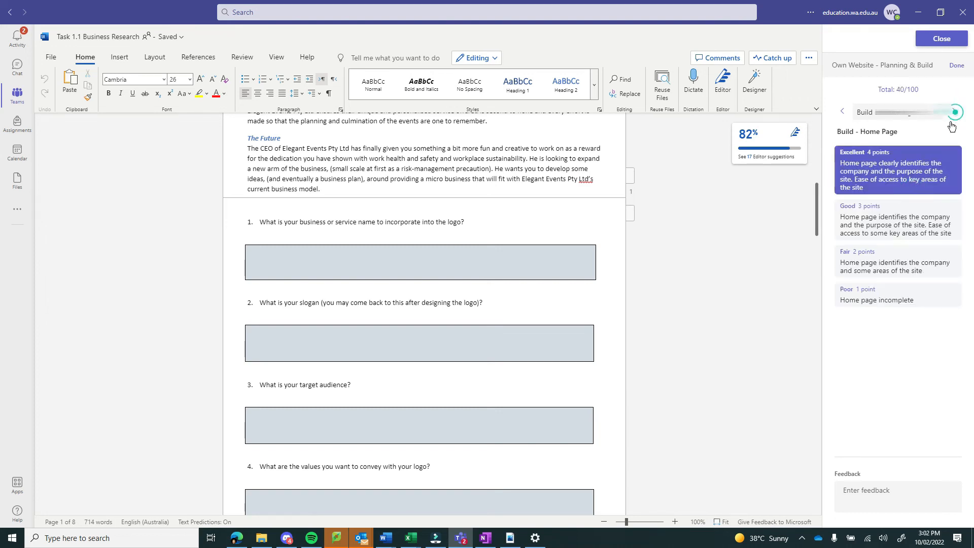
left_click(904, 236)
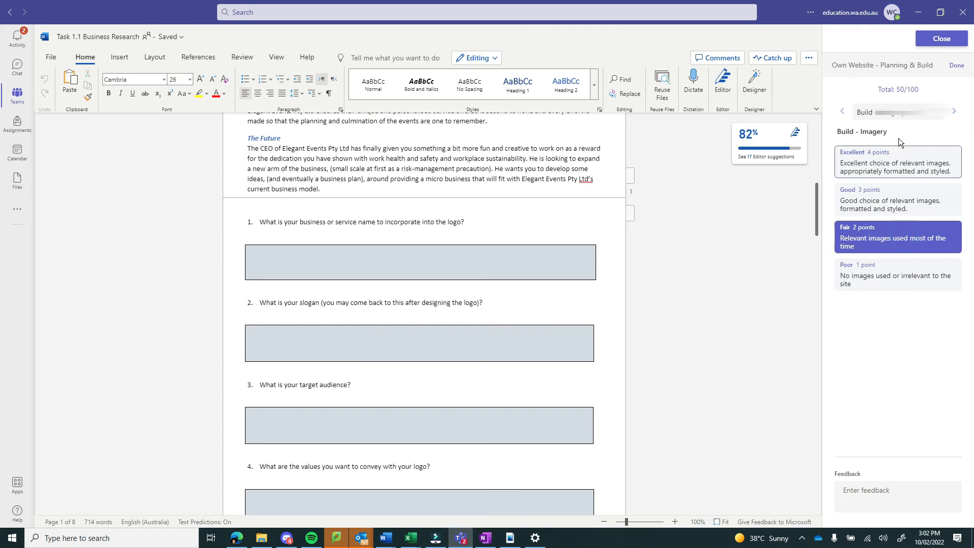
left_click(954, 111)
left_click(916, 175)
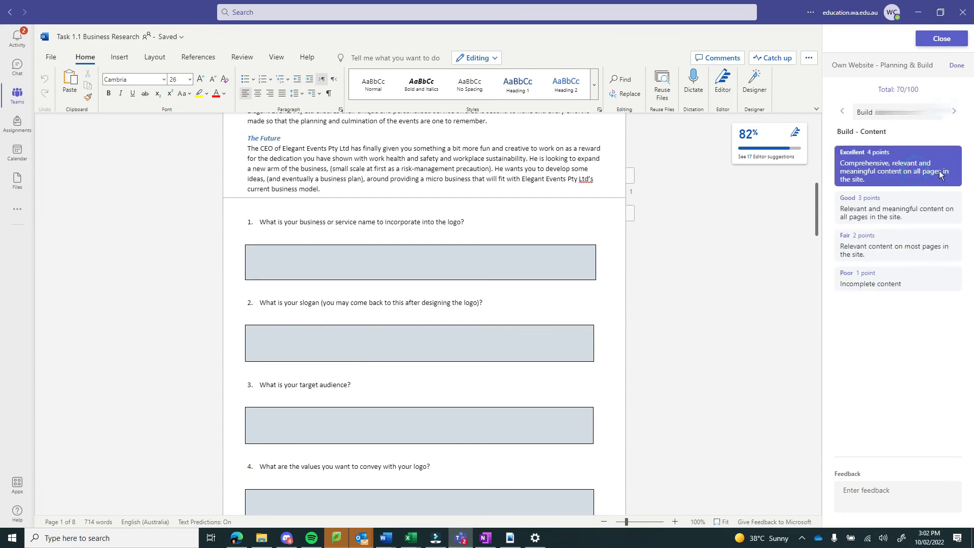
left_click(955, 111)
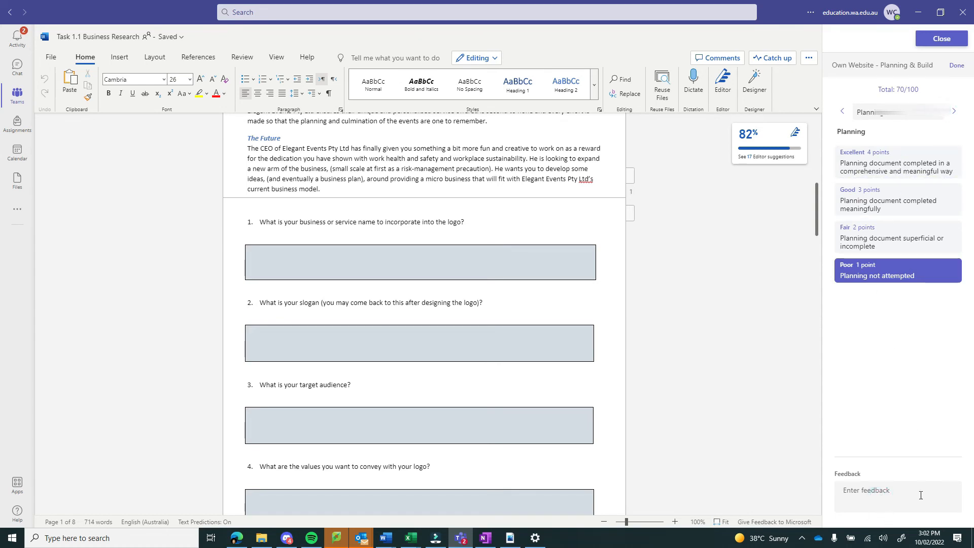
left_click(954, 111)
left_click(868, 490)
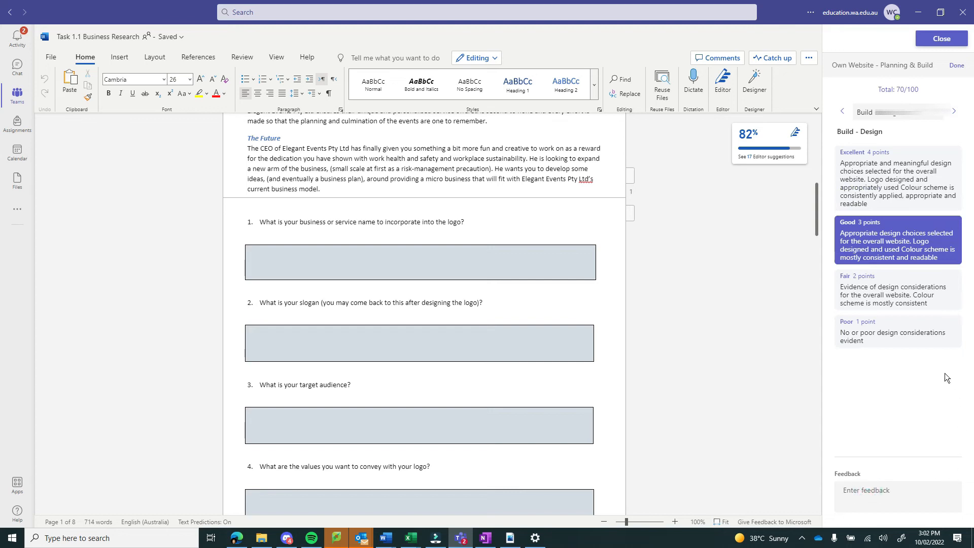
left_click(956, 66)
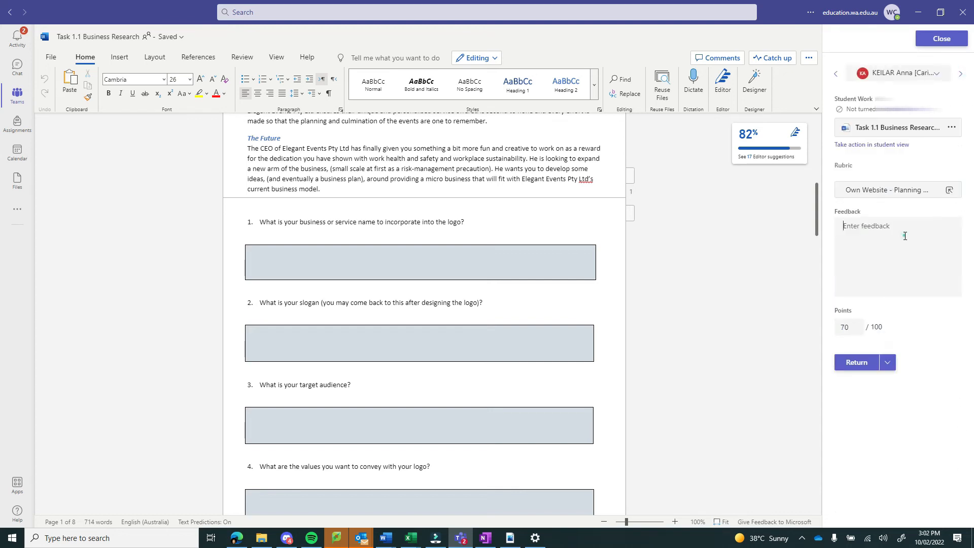
- Enter the assignment feedback "Well done on your site build. Please complete the planning in future."
type("well done on your site build. Please complete the planning in future.")
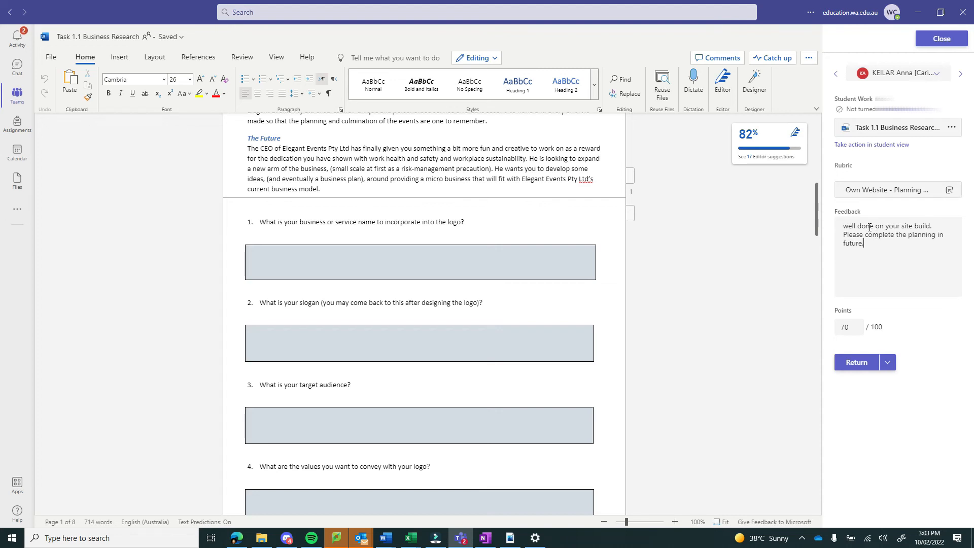
left_click(848, 225)
key("BackSpace")
type("W")
- Post the comment "Your target audience is too broad and needs to be reconsidered." on the answer box of question 3
left_click(366, 259)
left_click(372, 329)
scroll(367, 380, "down", 2)
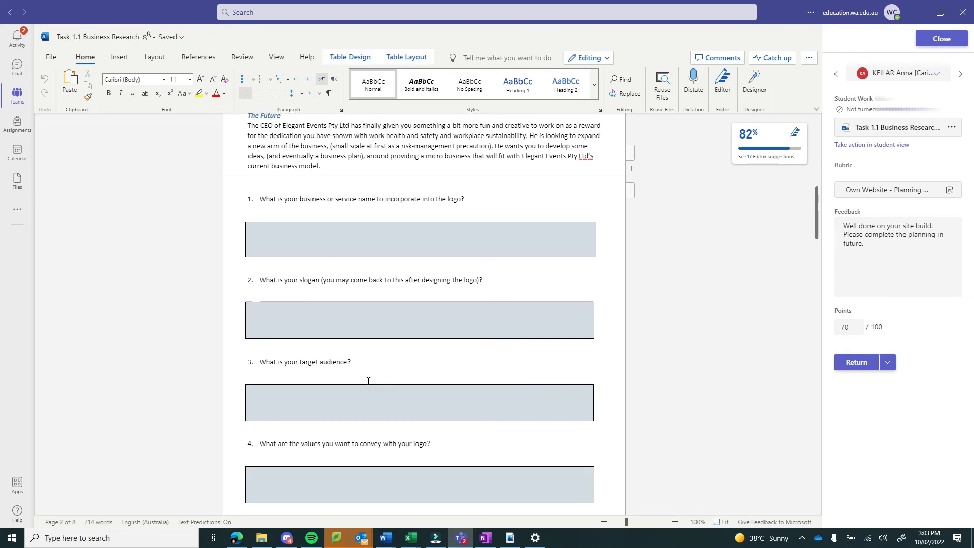
left_click(352, 378)
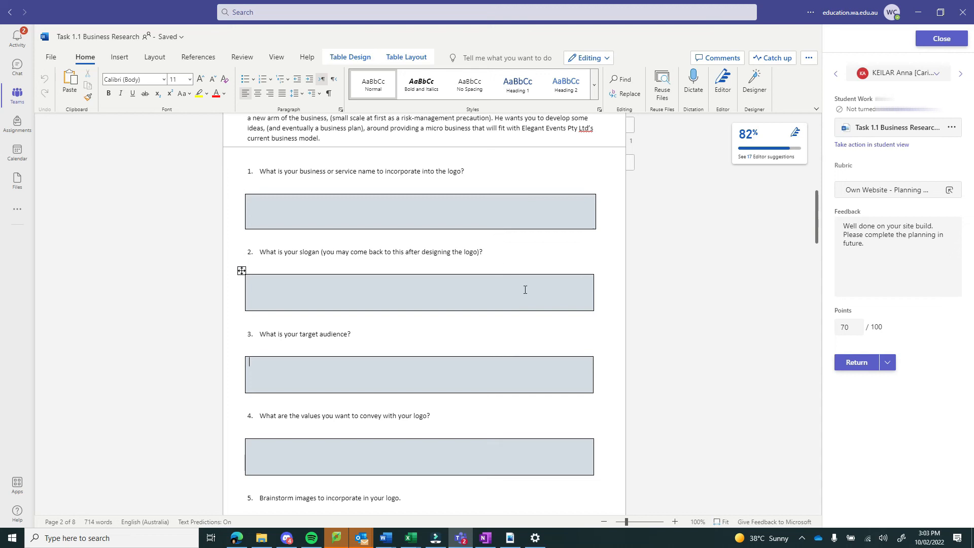
left_click(357, 366)
left_click(300, 366)
left_click(723, 59)
left_click(791, 152)
left_click(725, 191)
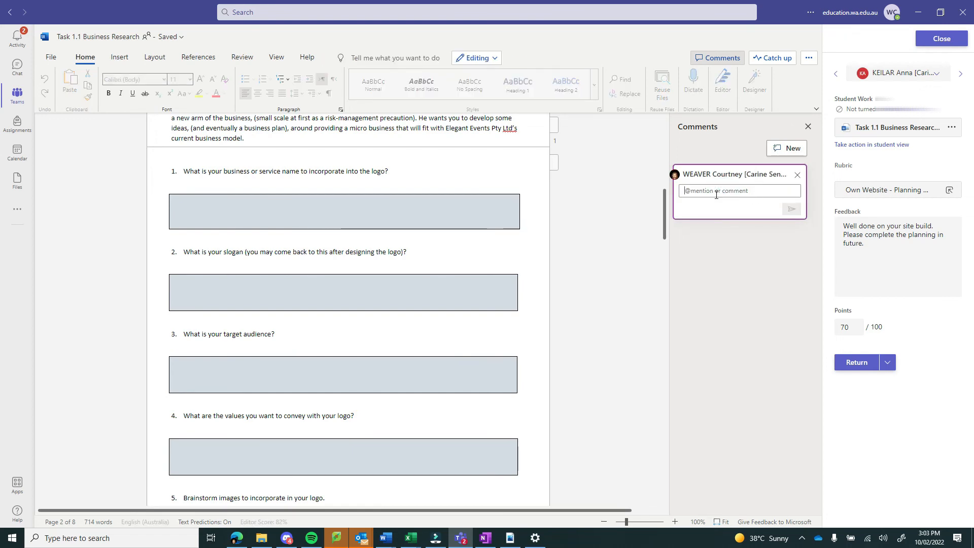
type("You")
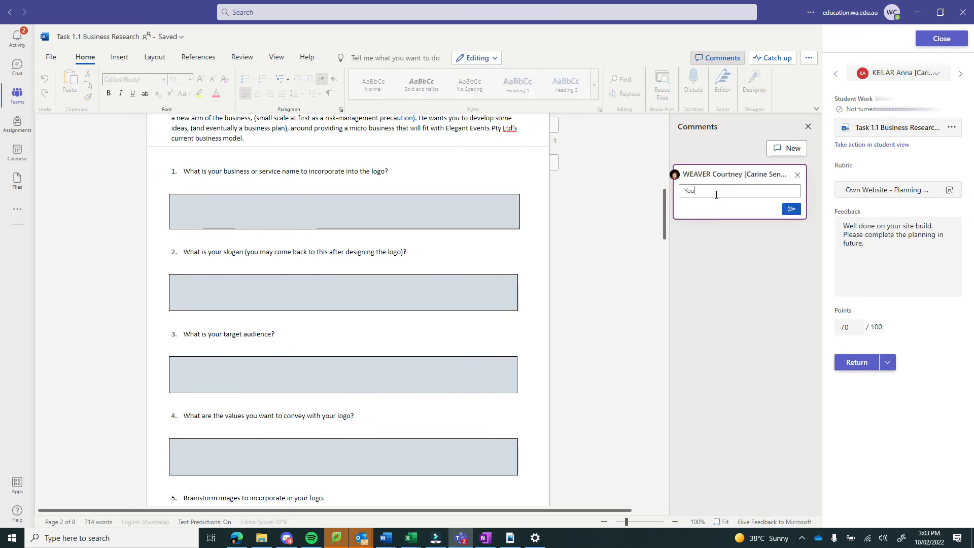
type("r target aud")
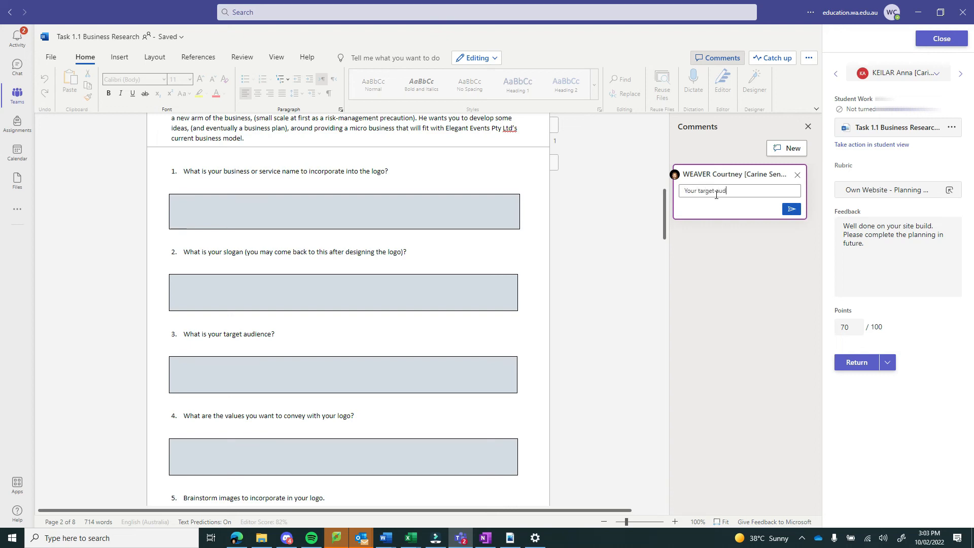
type("ience is too broad an")
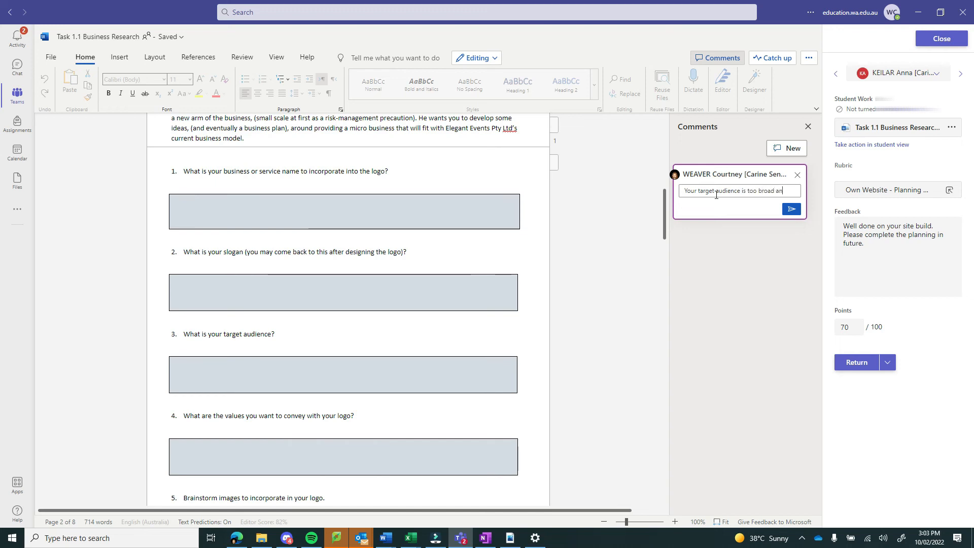
type("d needs to be reconsidered.")
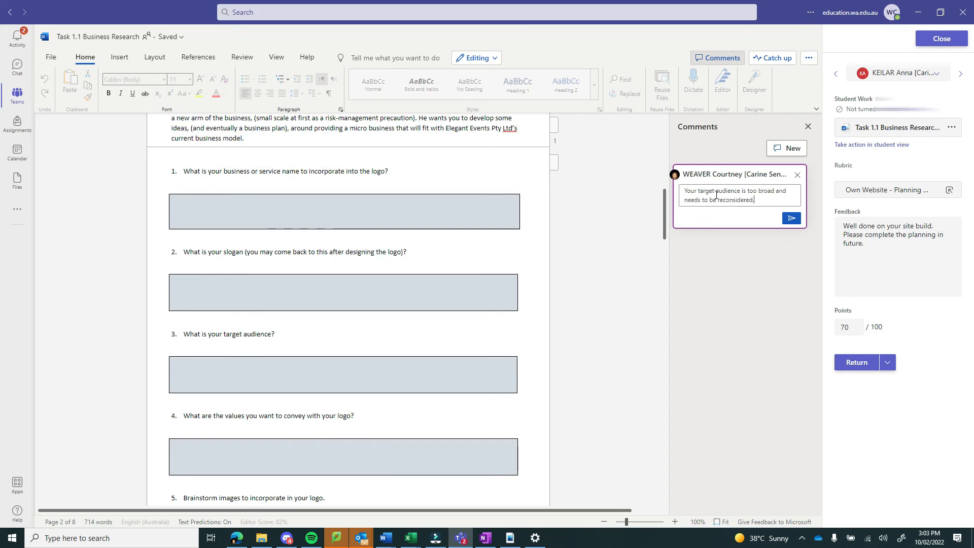
left_click(791, 219)
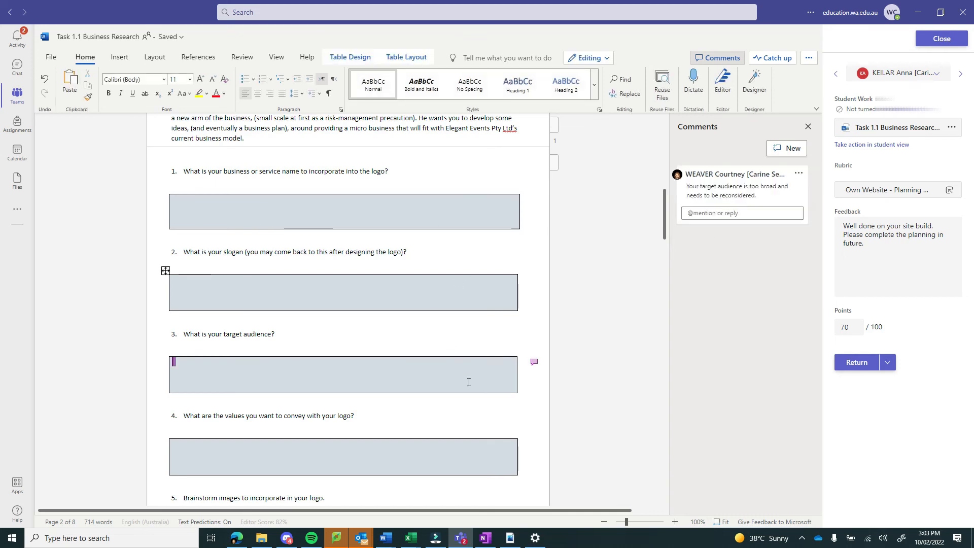
- View the comment attached to the answer box of question 3 from its marker in the document
left_click(534, 364)
left_click(534, 363)
left_click(534, 361)
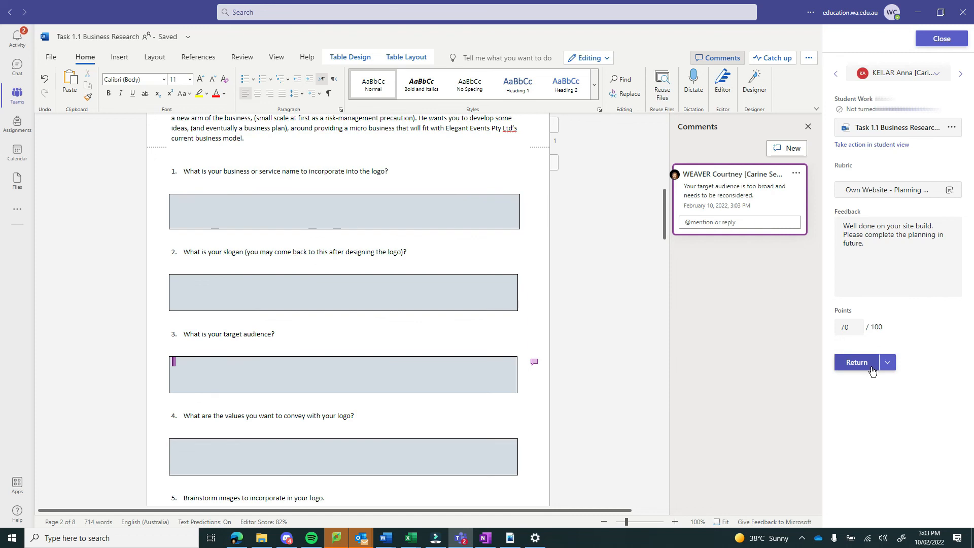
- Return the student's work for revision and close the marking view
left_click(888, 365)
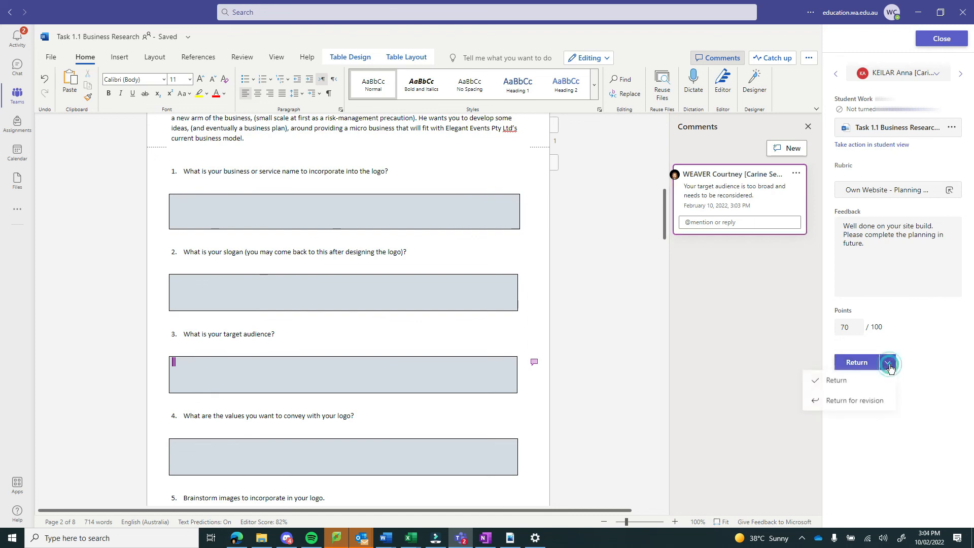
left_click(868, 405)
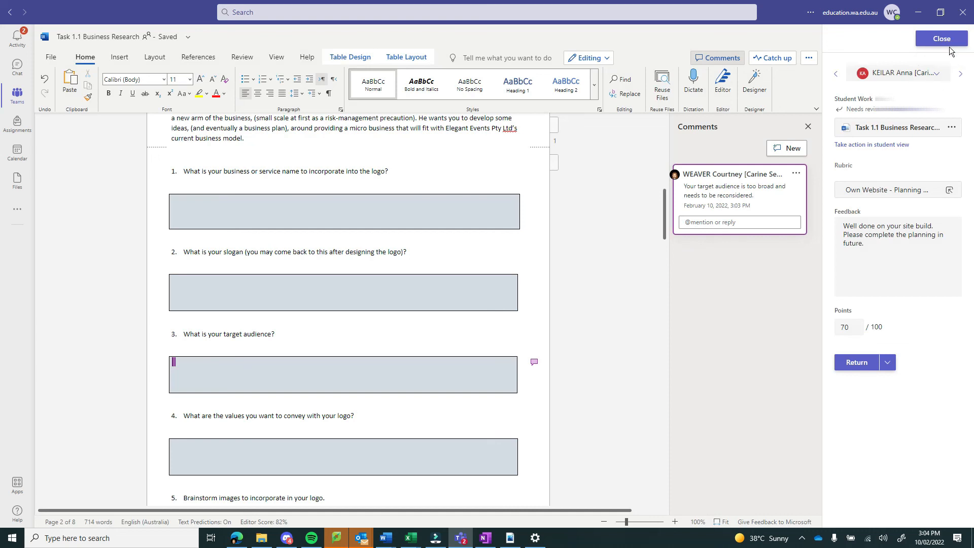
left_click(942, 38)
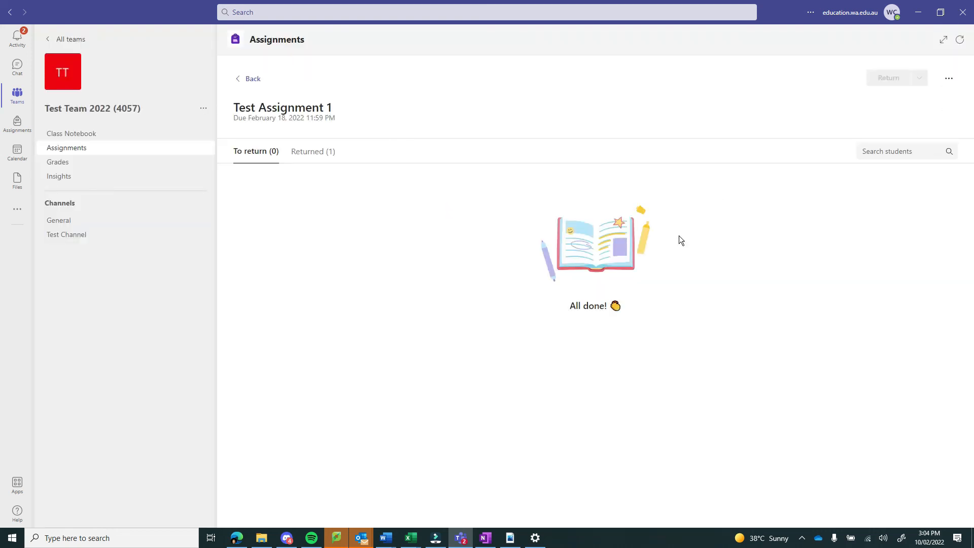
- Reopen the student's work from the returned submissions and display Test Assignment 1 in student view
left_click(326, 153)
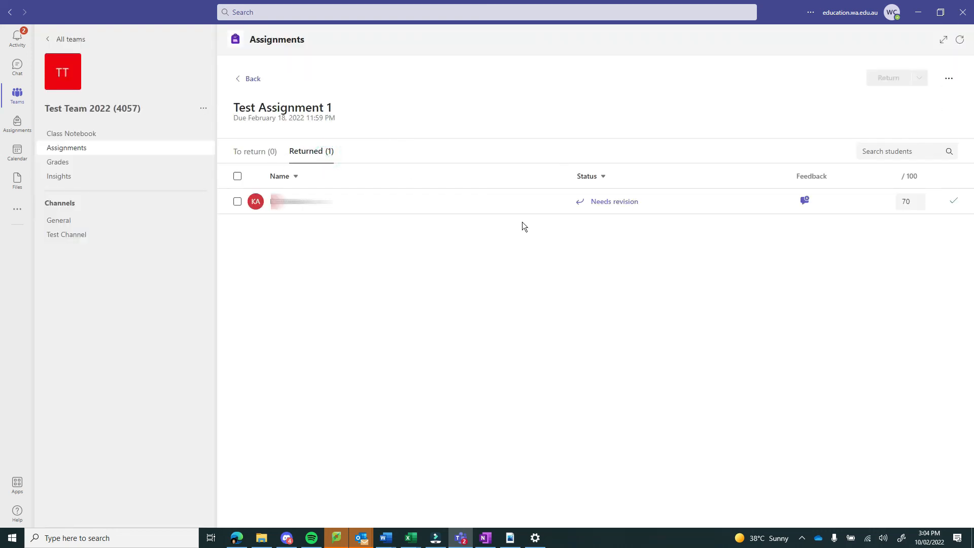
left_click(627, 202)
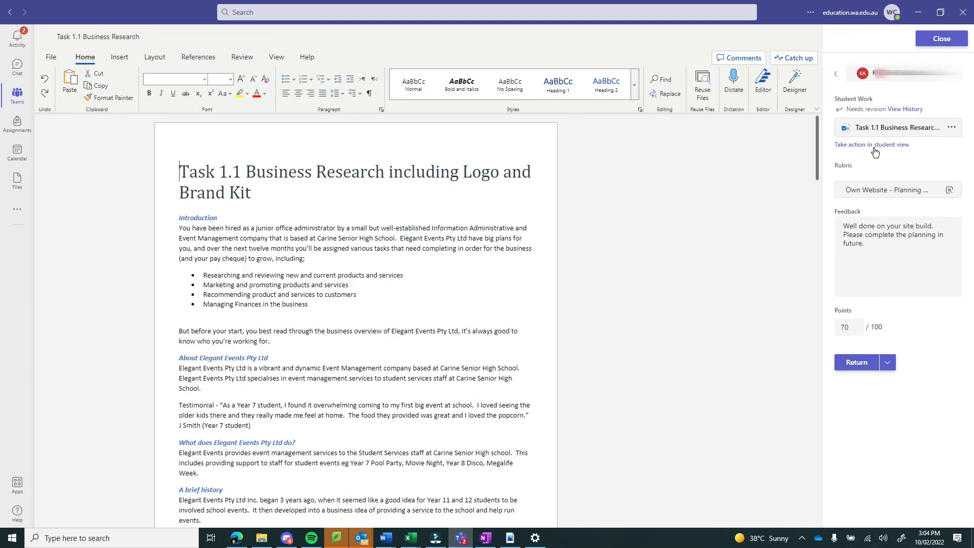
left_click(874, 145)
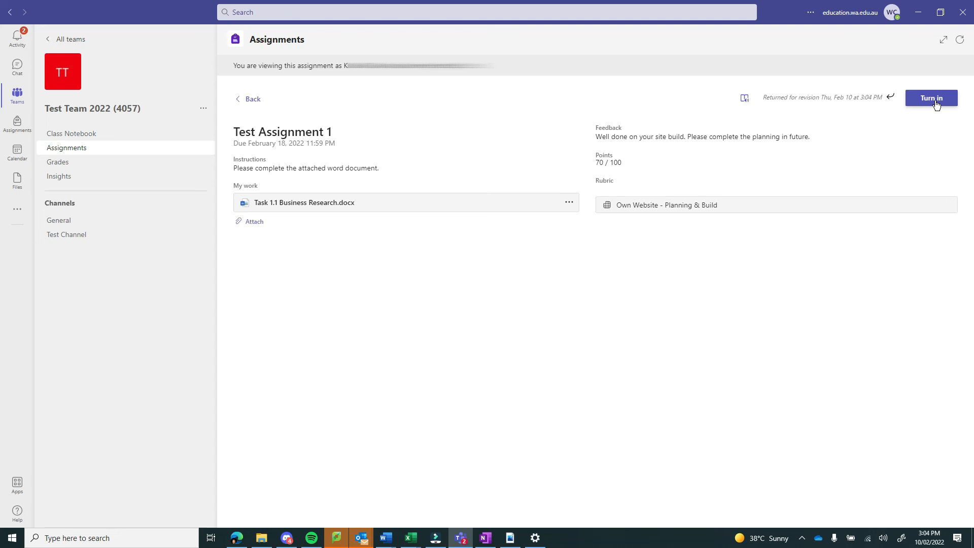
- Look at the attachment options for the student's work, leave the student view and close the submission
left_click(255, 223)
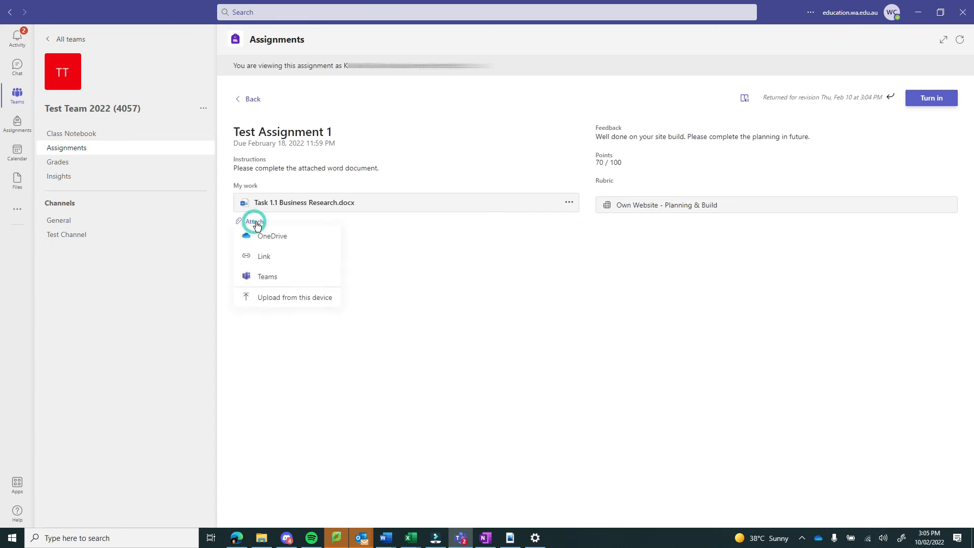
left_click(445, 269)
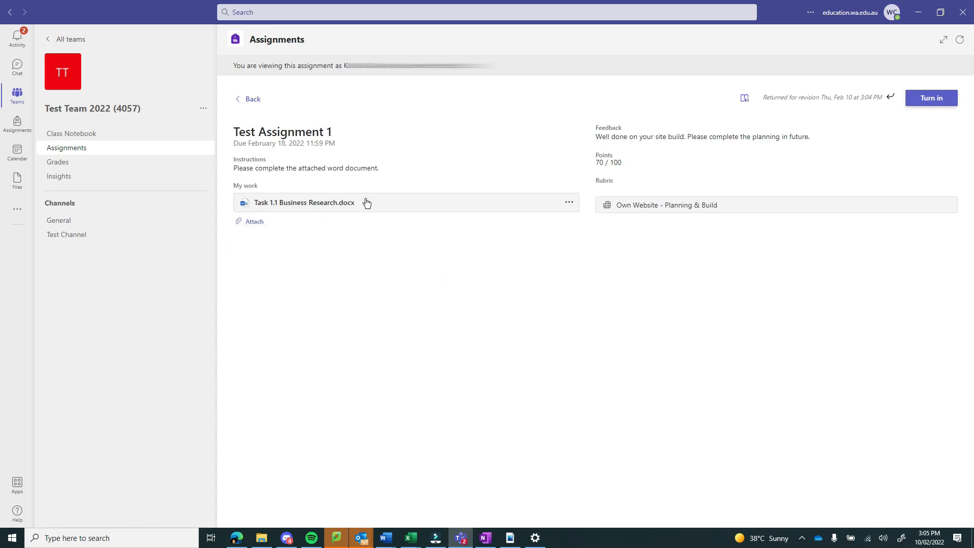
left_click(252, 99)
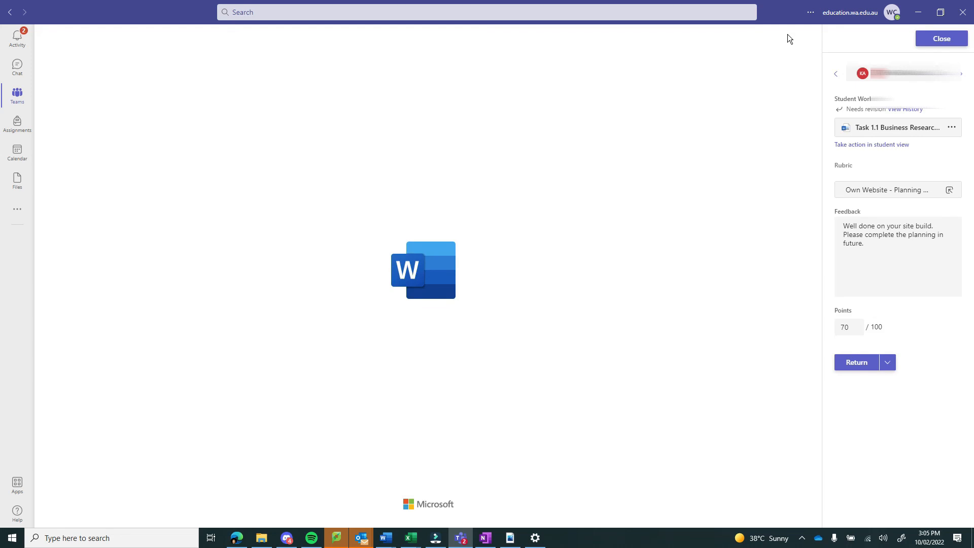
left_click(922, 40)
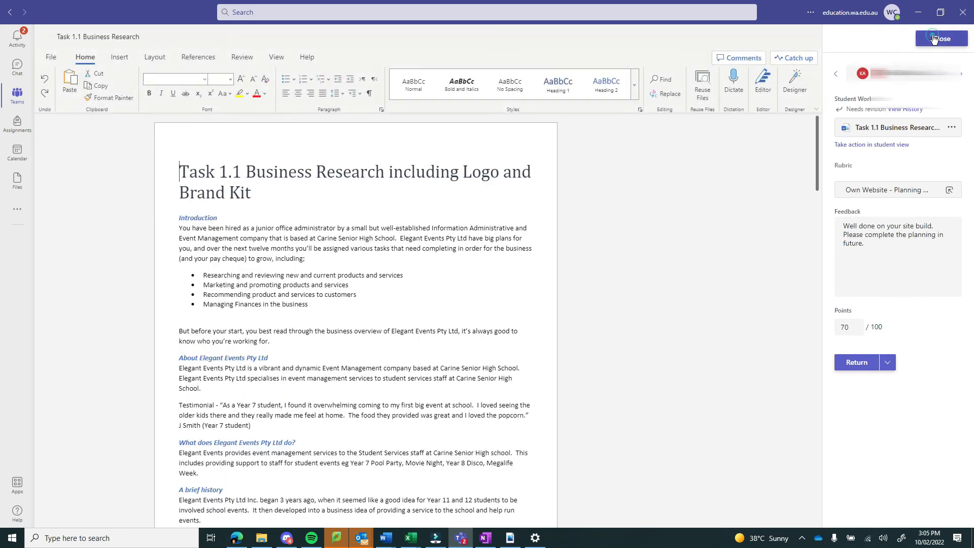